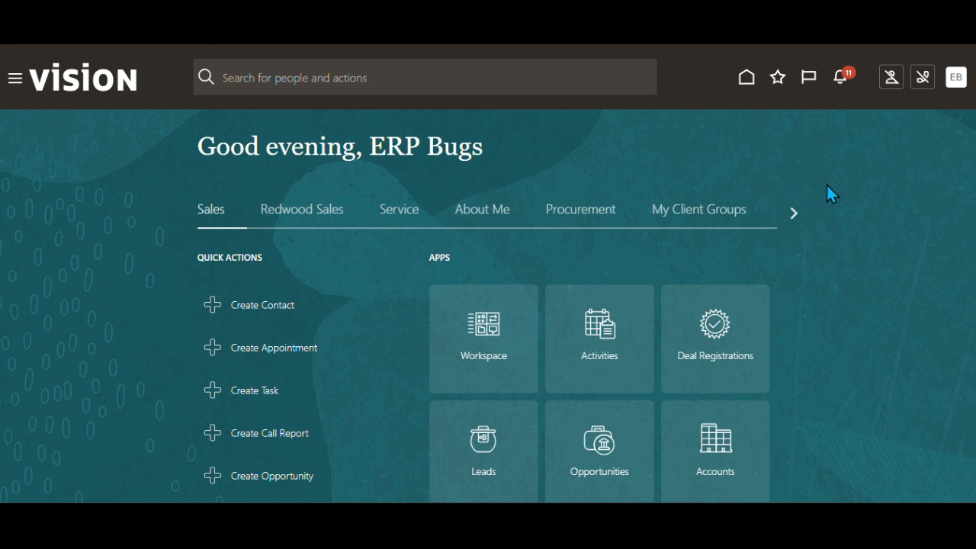
# Open the Manage Accounting Calendars task from Financial Reporting Structures in the Financials setup
pyautogui.click(956, 85)
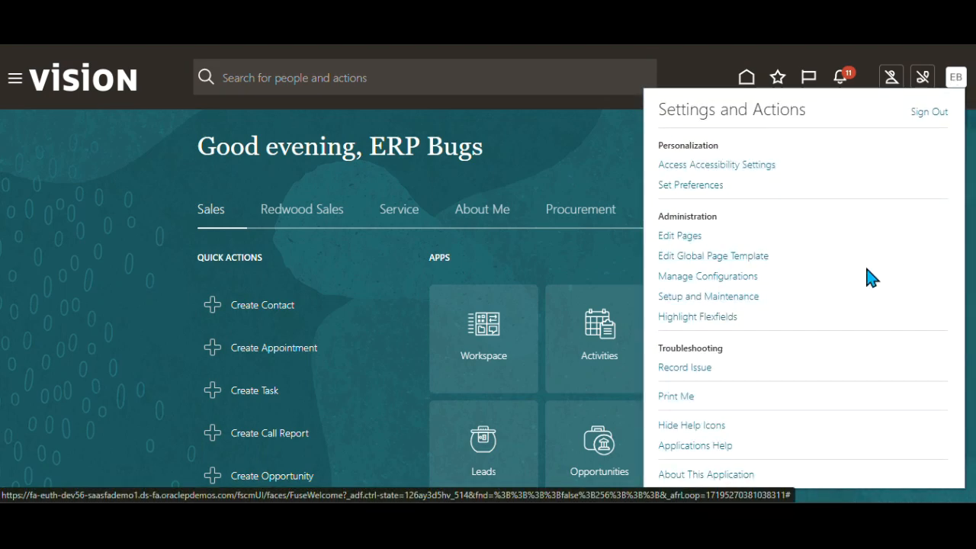
pyautogui.click(723, 297)
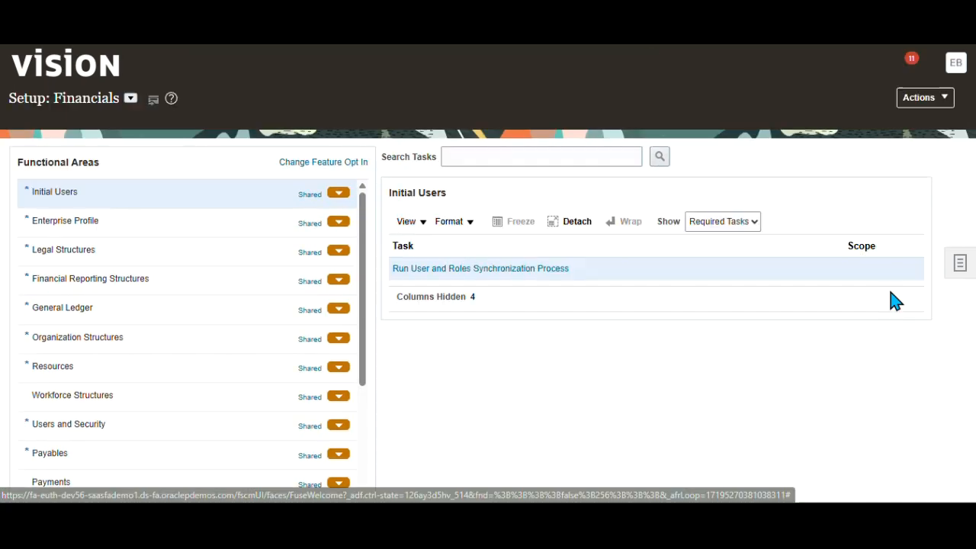
pyautogui.click(128, 101)
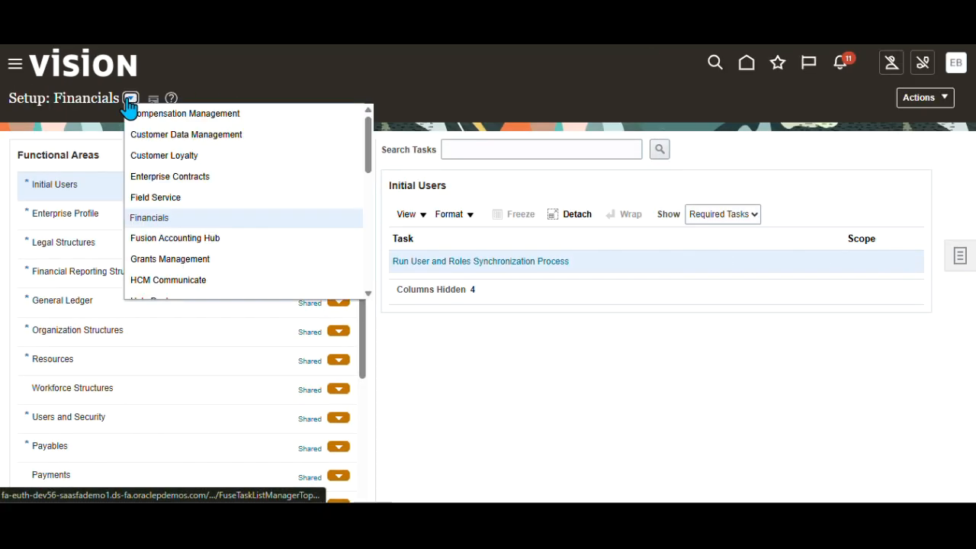
pyautogui.click(272, 73)
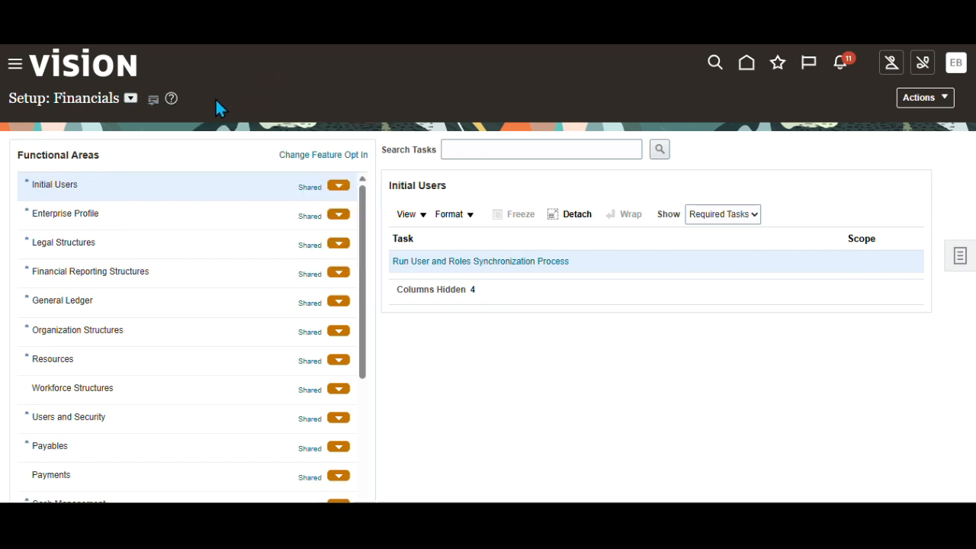
pyautogui.click(110, 272)
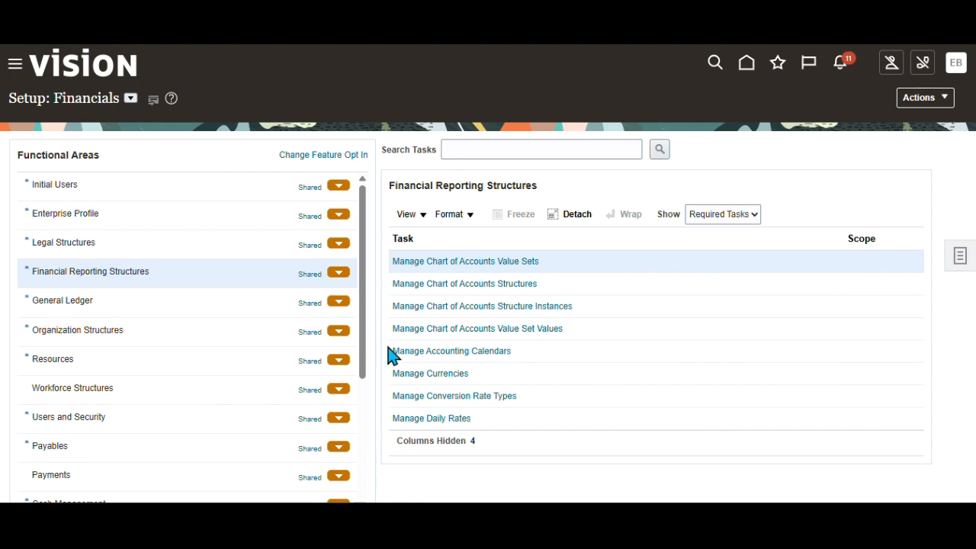
pyautogui.click(451, 351)
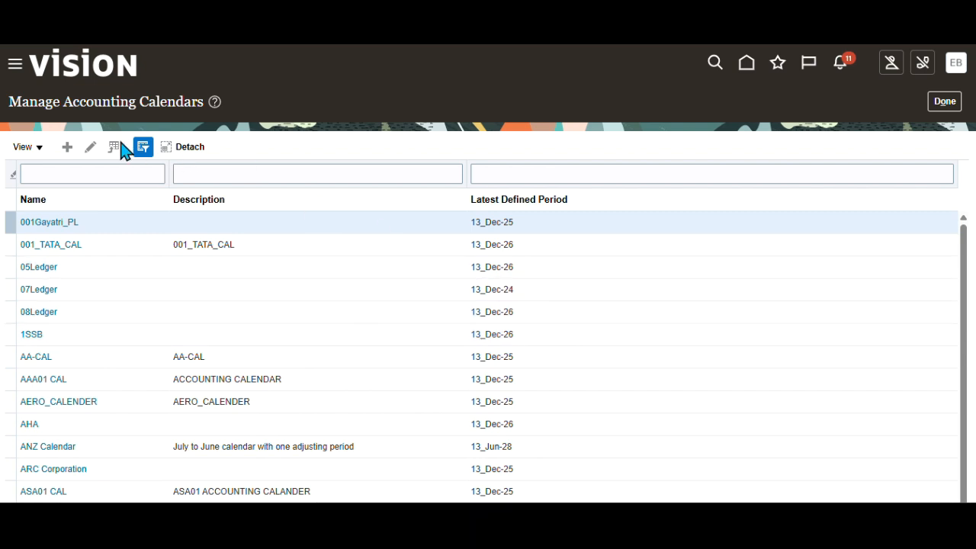
# Start a new accounting calendar named ACC_CAL_EB with the description "EB Accounting Calendar"
pyautogui.click(68, 150)
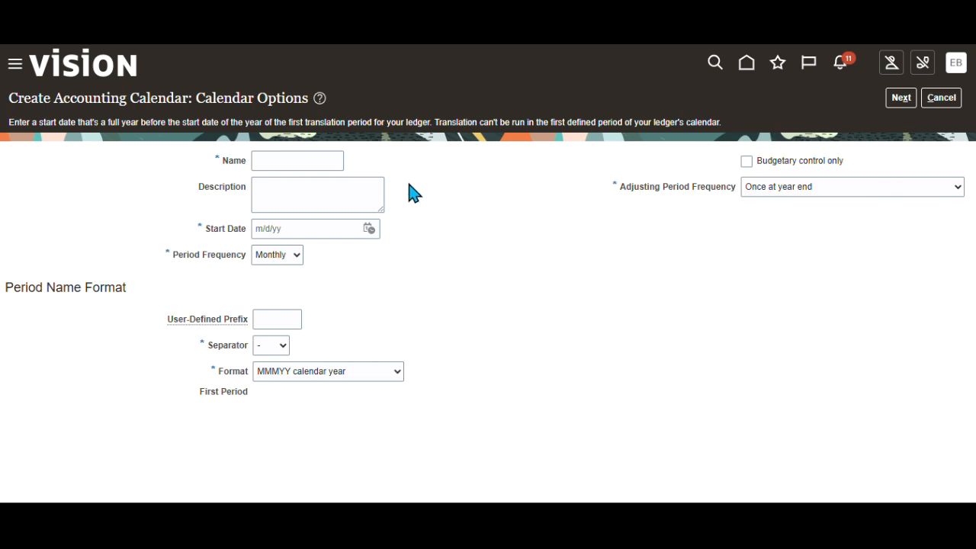
pyautogui.click(286, 160)
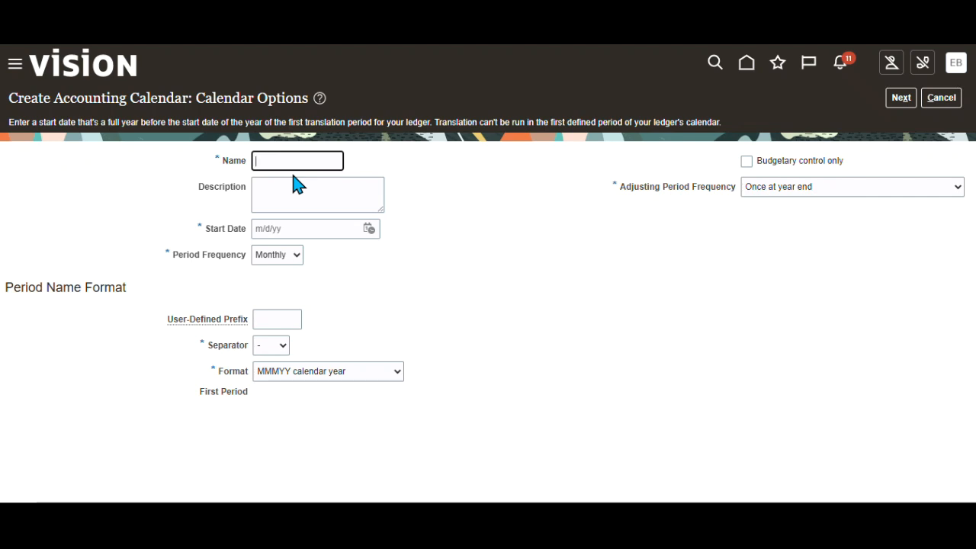
pyautogui.write('P')
pyautogui.press('BackSpace')
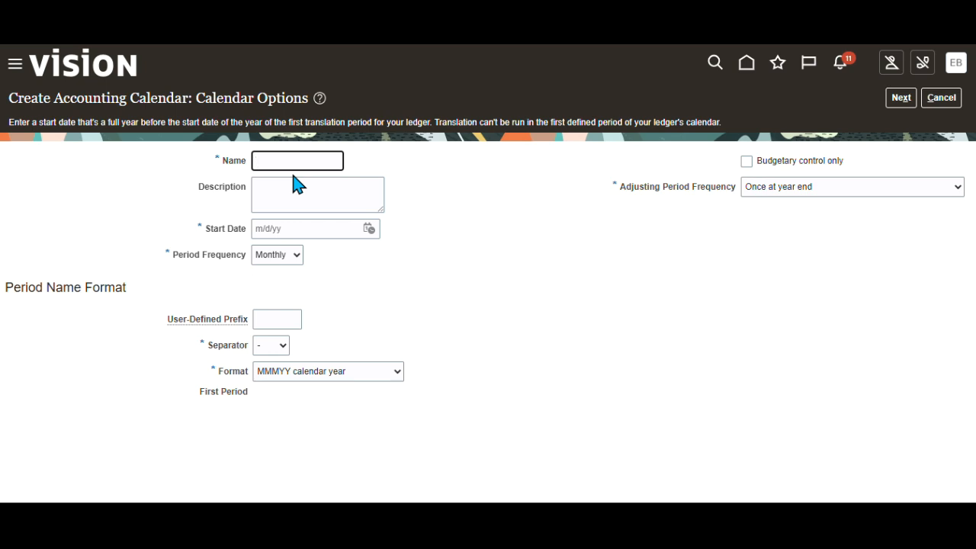
pyautogui.write('ACC_CAL_EB')
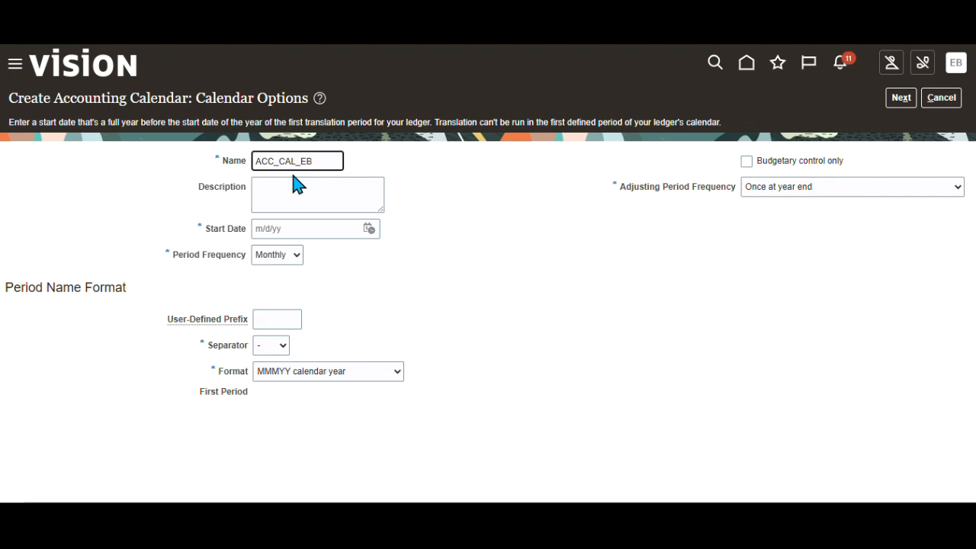
pyautogui.click(298, 192)
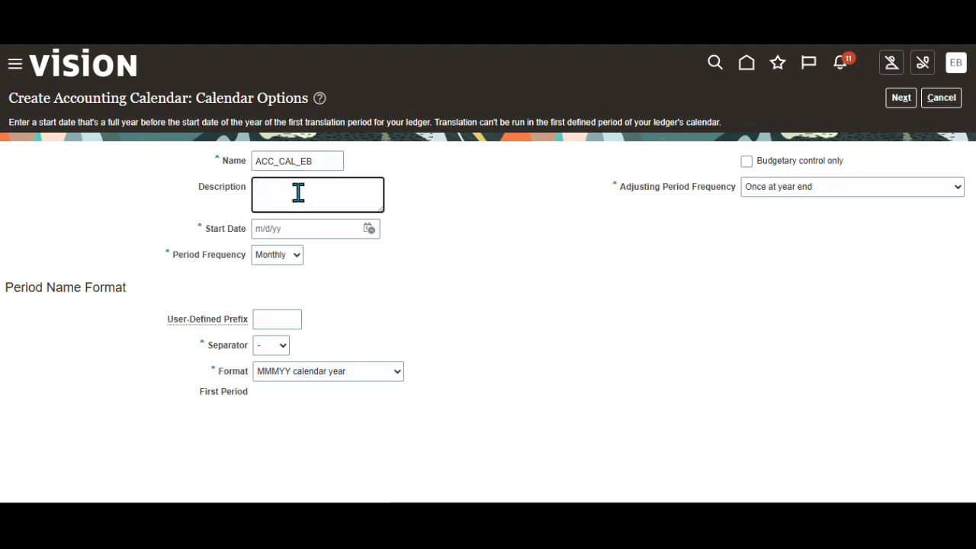
pyautogui.write('EB Accou')
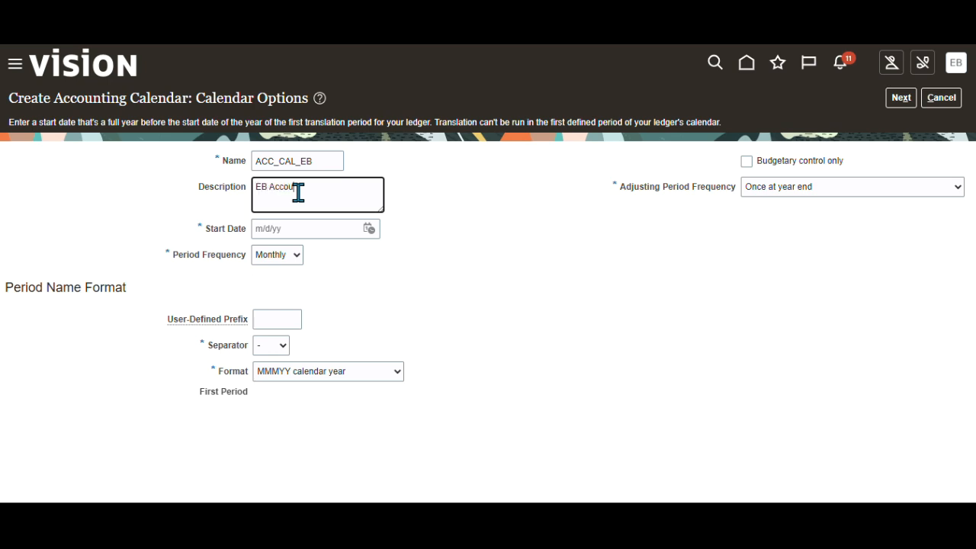
pyautogui.write('nting Calendar')
# Set the calendar's start date to 1/1/20 and its period frequency to Monthly
pyautogui.click(371, 231)
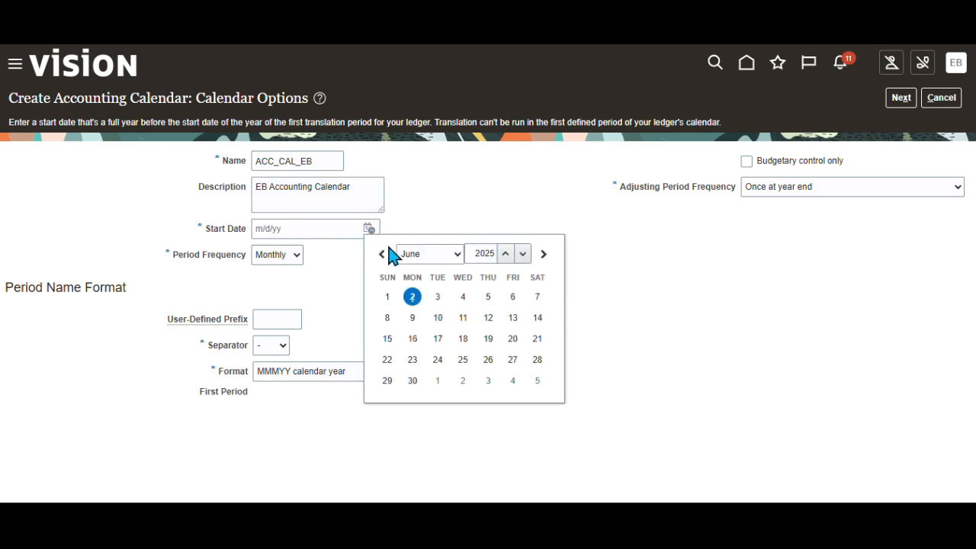
pyautogui.click(523, 259)
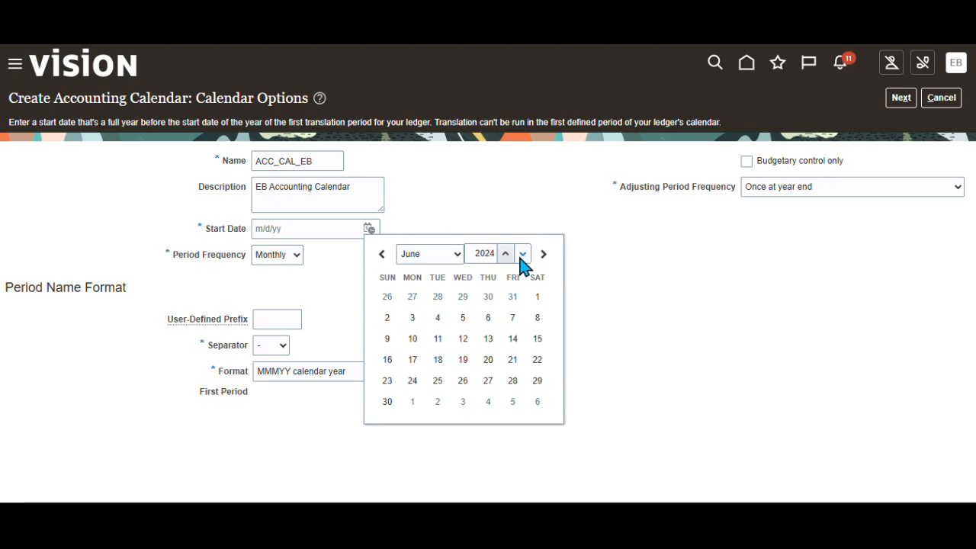
pyautogui.click(524, 260)
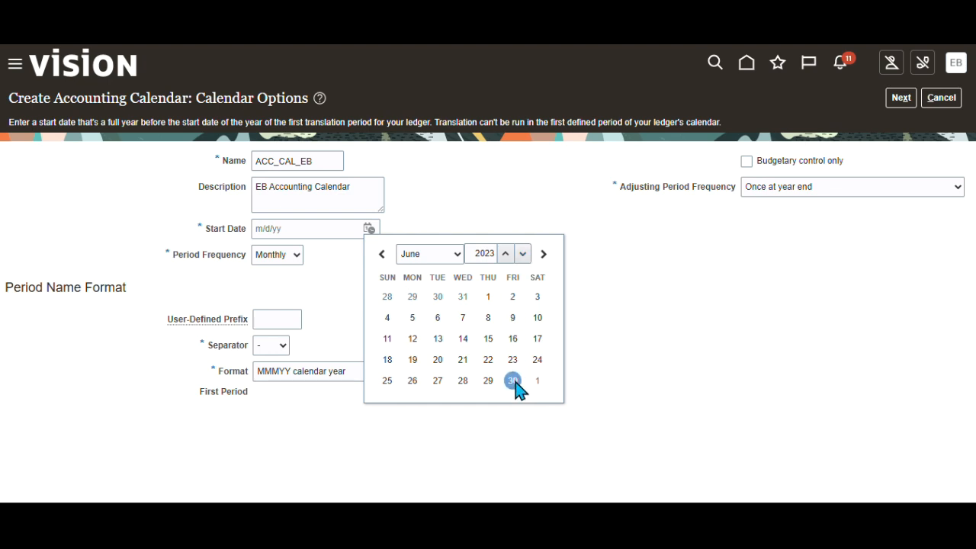
pyautogui.click(523, 255)
pyautogui.click(523, 255)
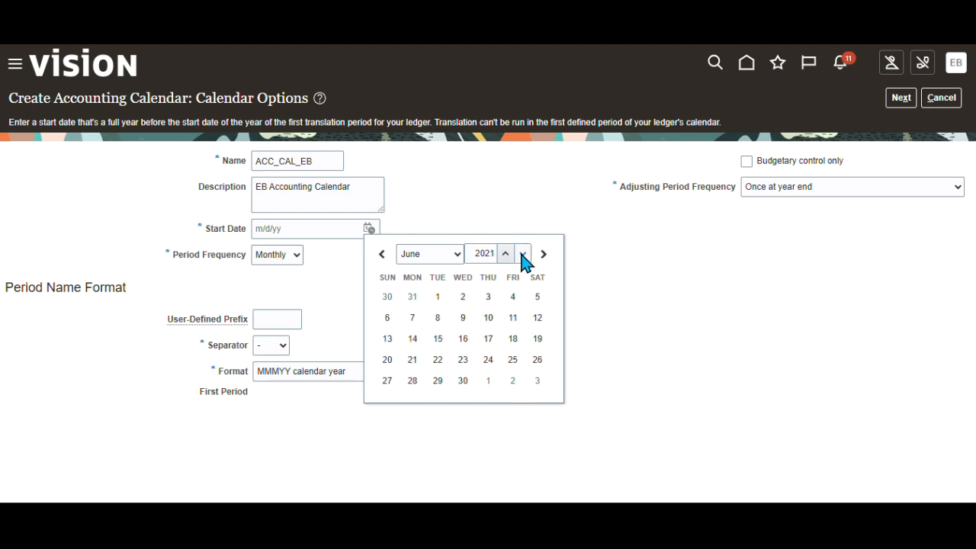
pyautogui.click(522, 255)
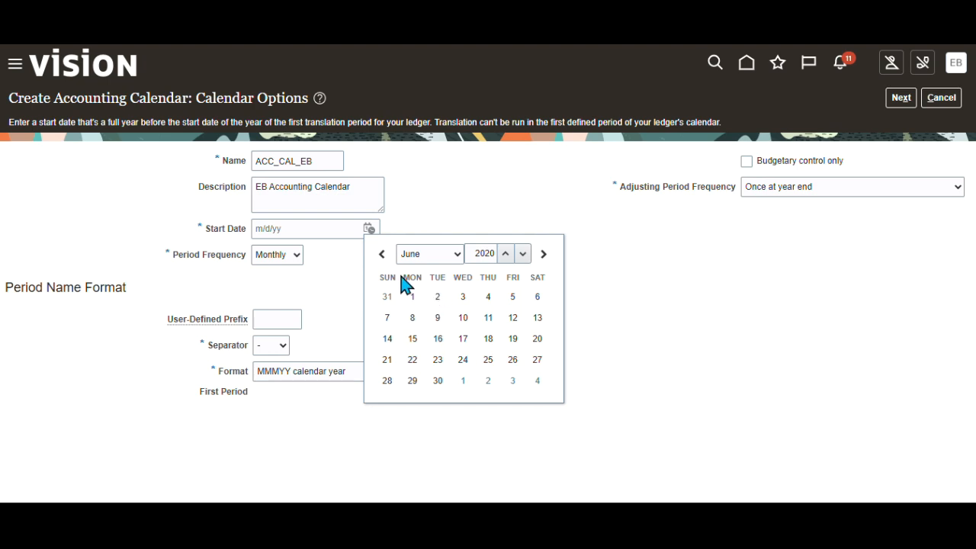
pyautogui.click(455, 259)
pyautogui.click(427, 276)
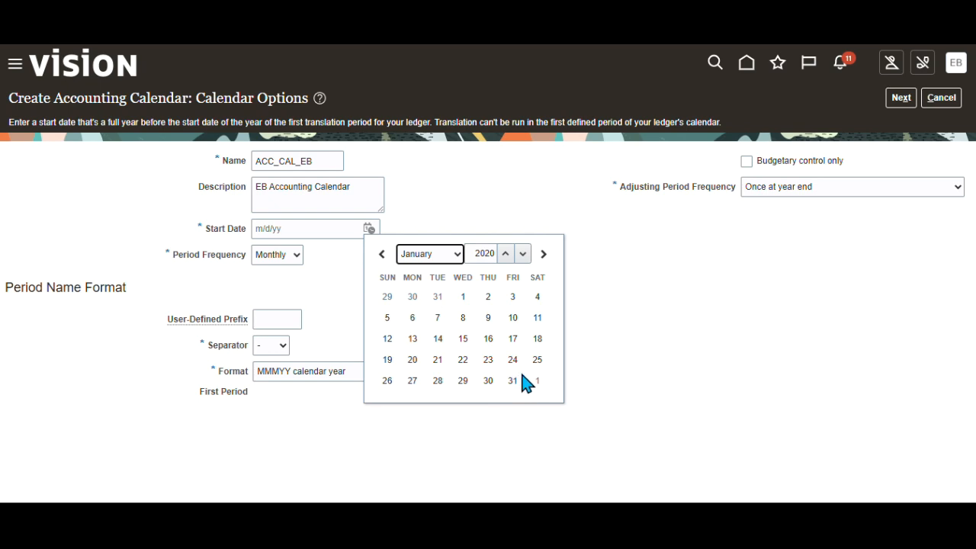
pyautogui.click(463, 296)
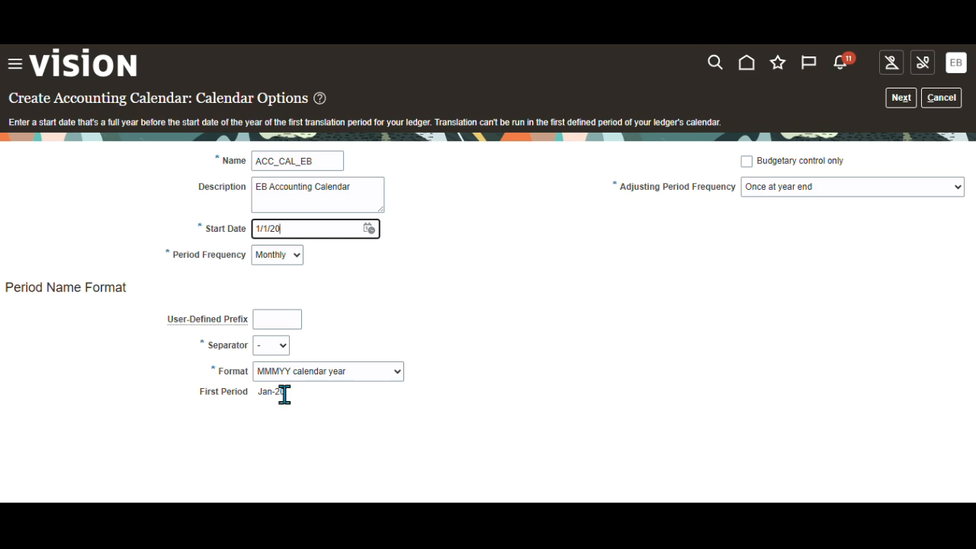
pyautogui.click(296, 257)
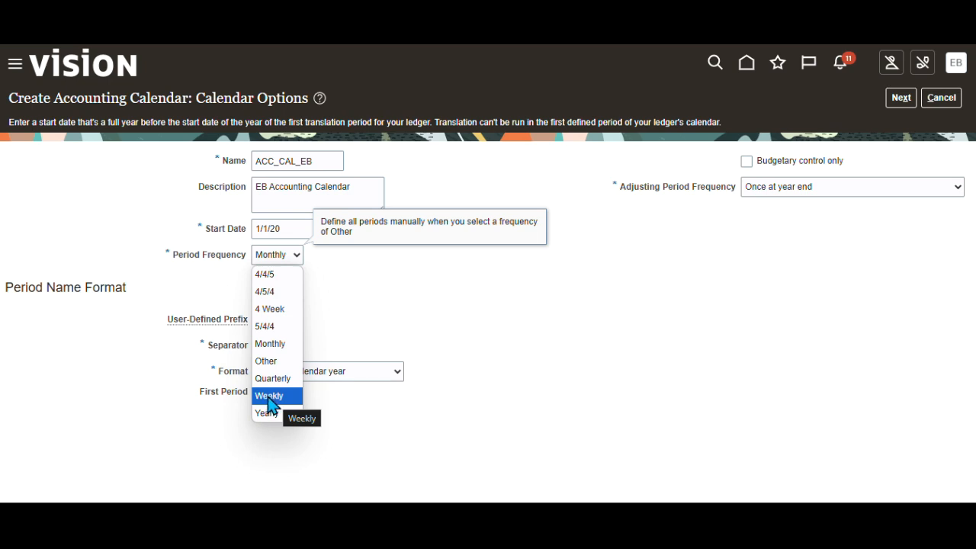
pyautogui.click(271, 346)
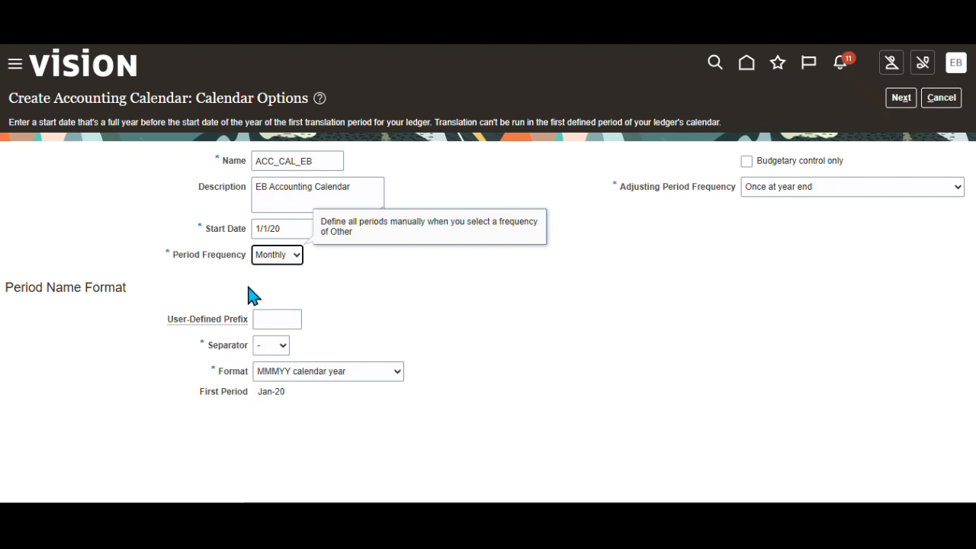
# Try EB as the user-defined prefix for the period names and clear it again
pyautogui.click(271, 319)
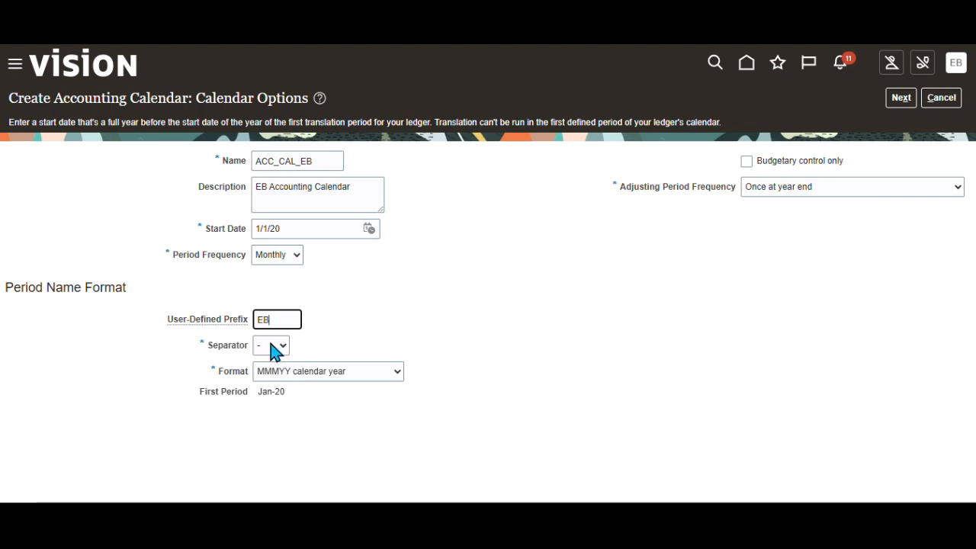
pyautogui.click(272, 346)
pyautogui.click(336, 419)
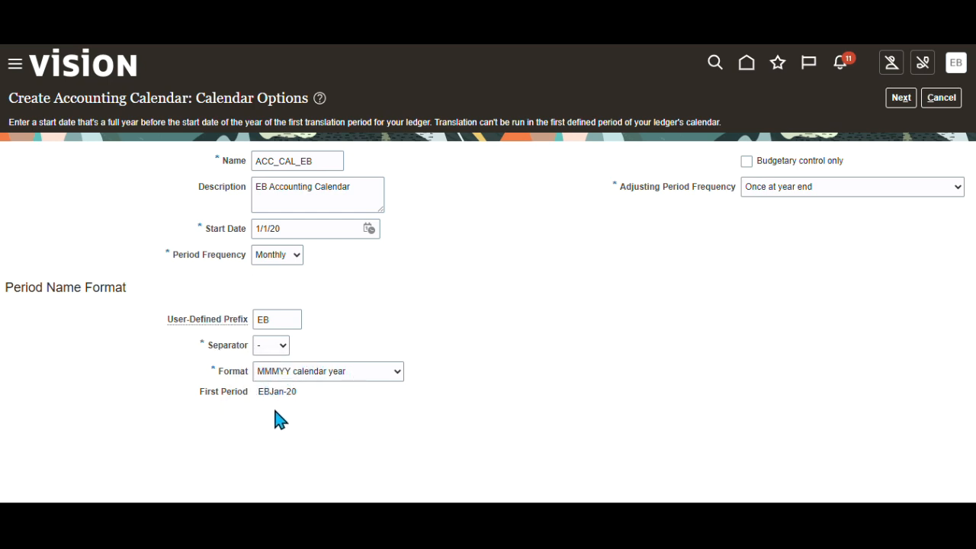
pyautogui.click(270, 373)
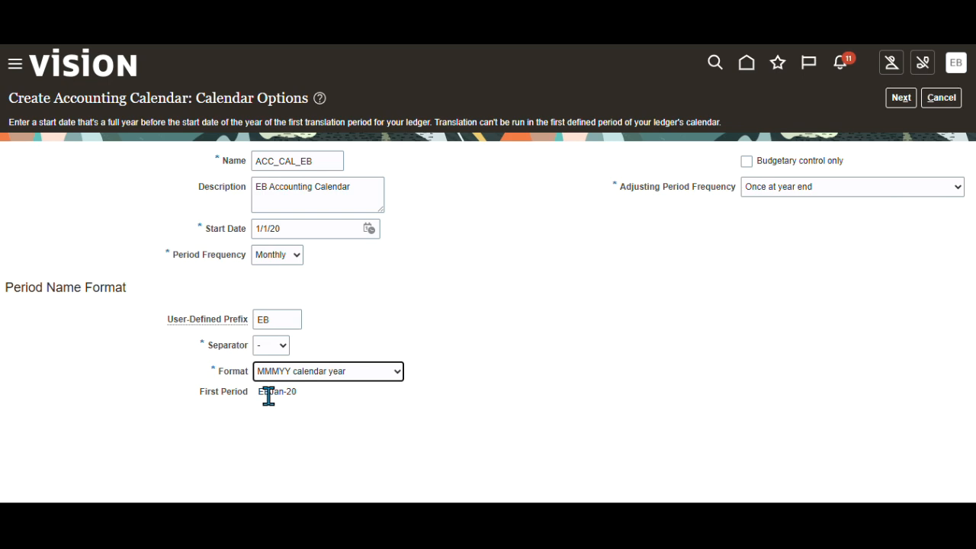
pyautogui.click(279, 318)
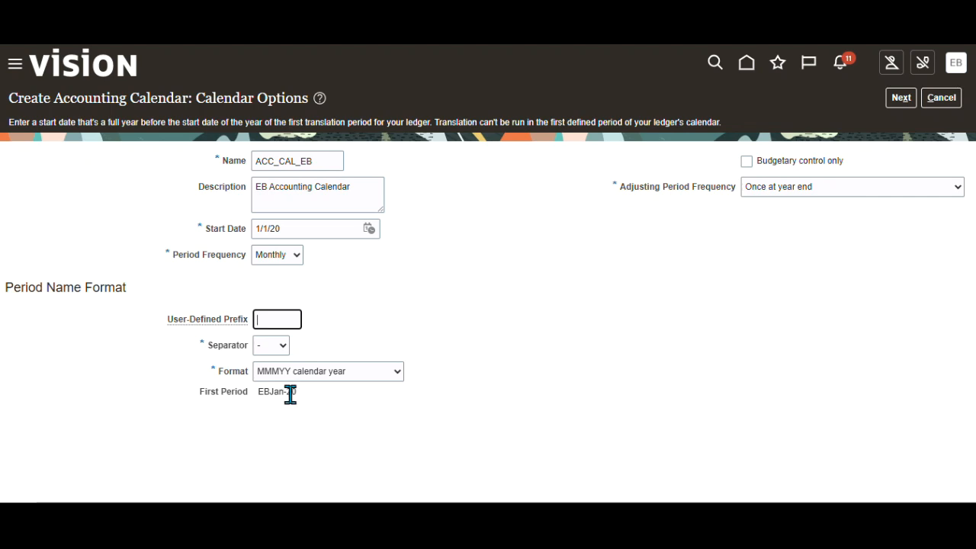
pyautogui.click(279, 353)
pyautogui.click(279, 353)
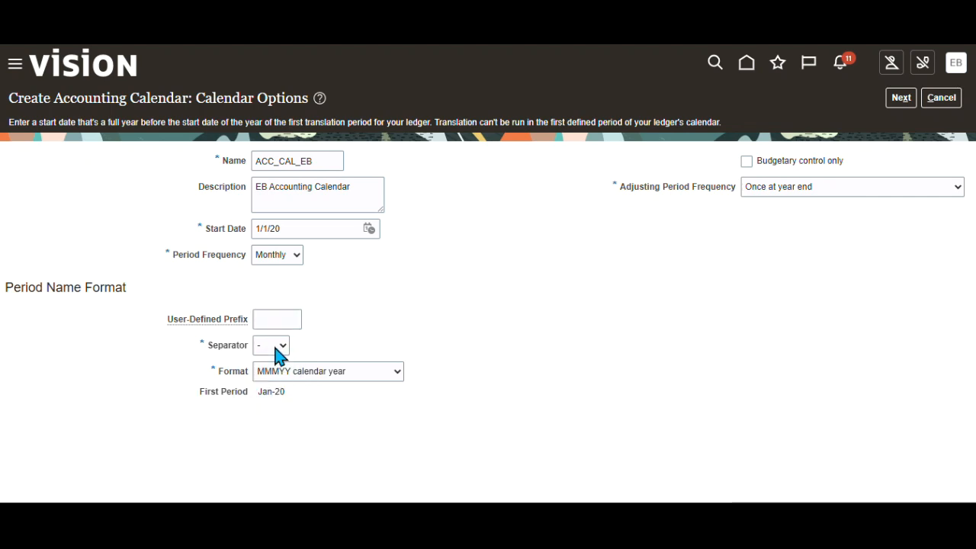
# Try the MMYY calendar year period name format and switch back to MMMYY calendar year
pyautogui.click(388, 378)
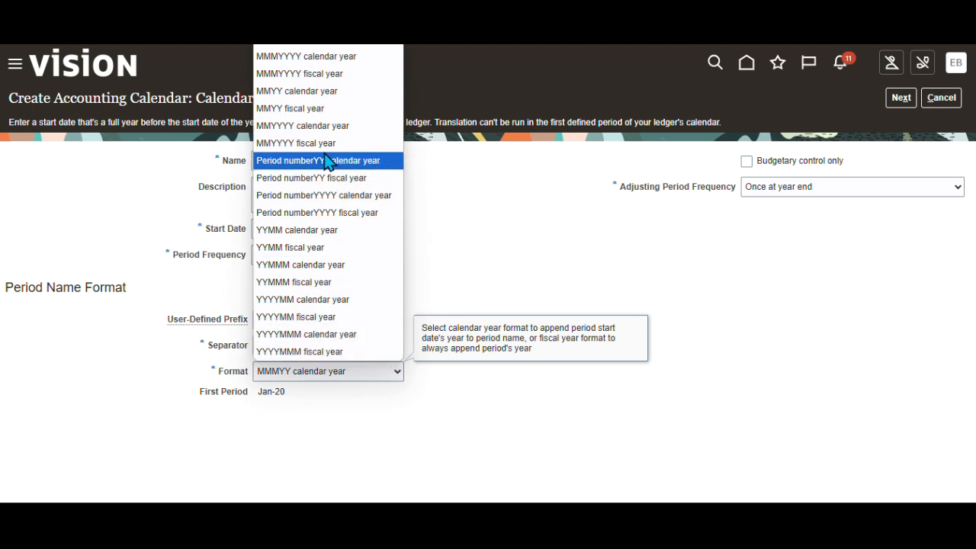
pyautogui.click(284, 100)
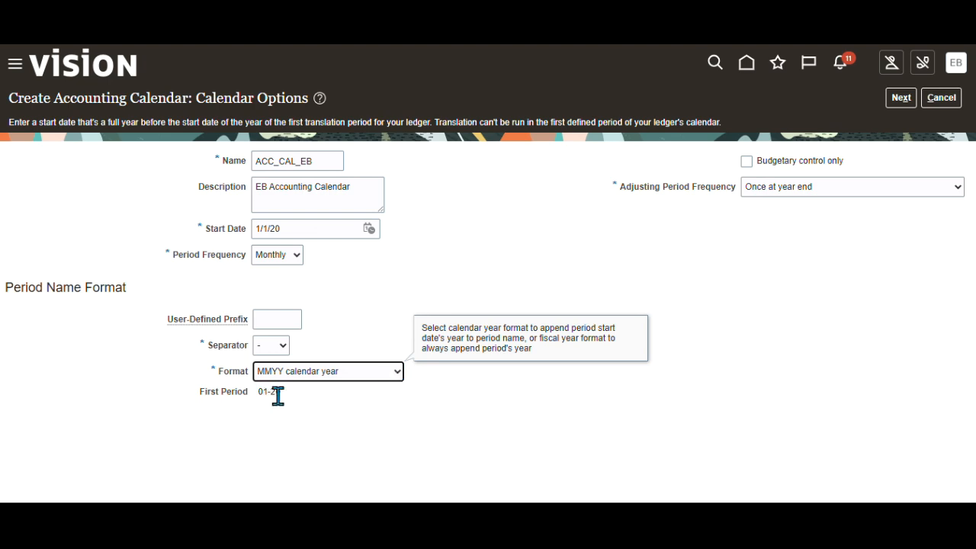
pyautogui.click(397, 373)
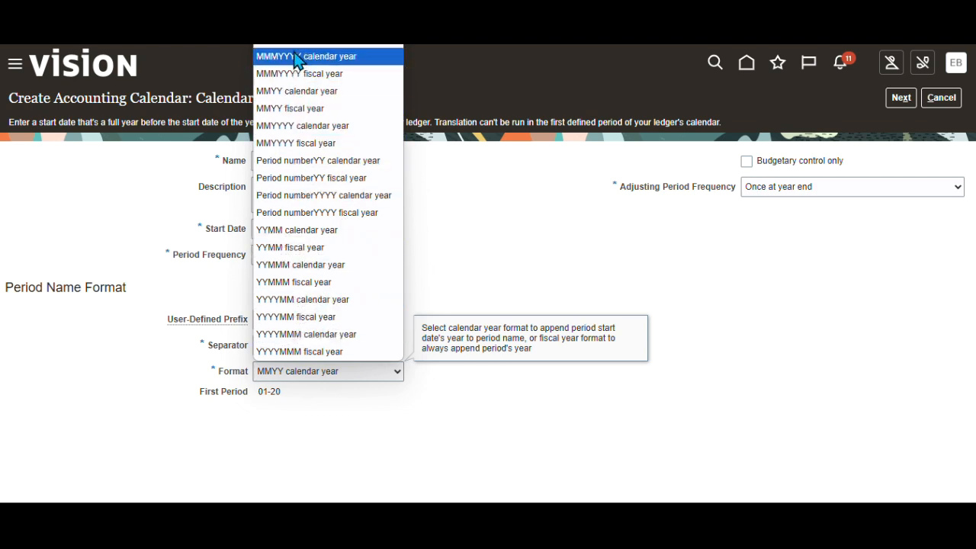
pyautogui.click(301, 22)
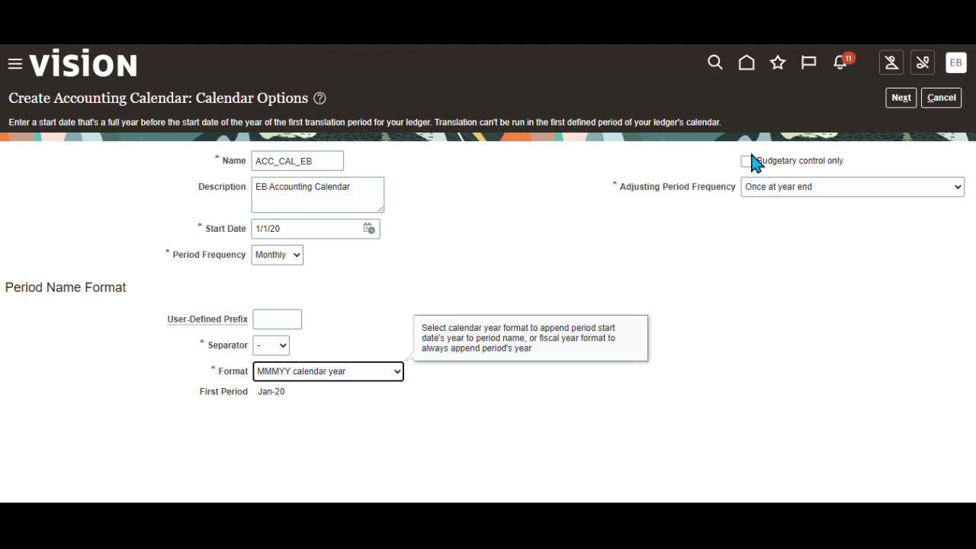
# Choose Once at year end as the adjusting period frequency and continue to the calendar's period details
pyautogui.click(842, 197)
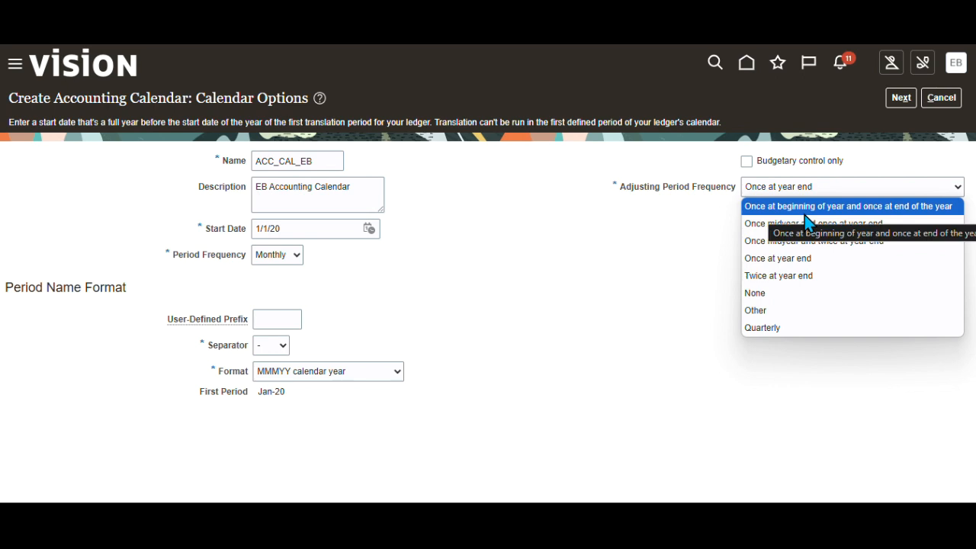
pyautogui.click(787, 263)
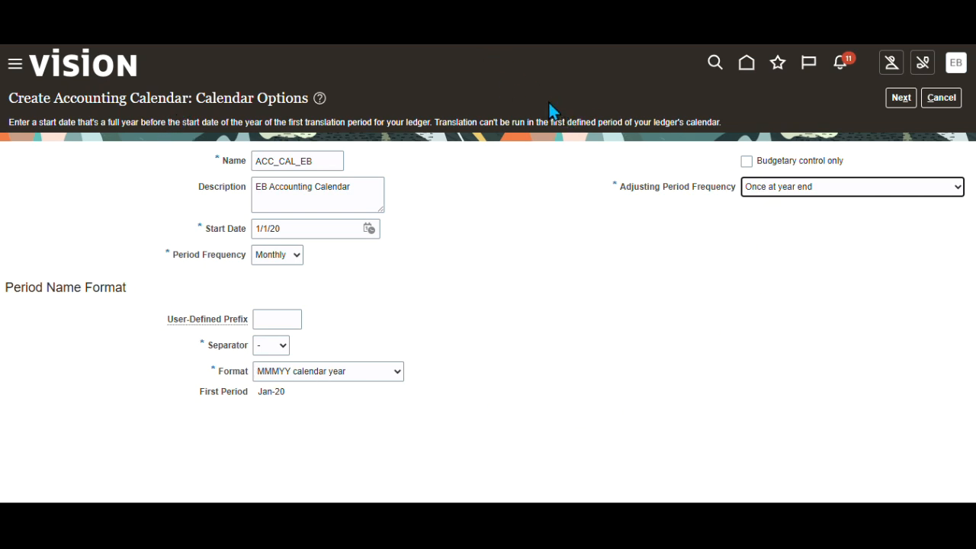
pyautogui.click(899, 99)
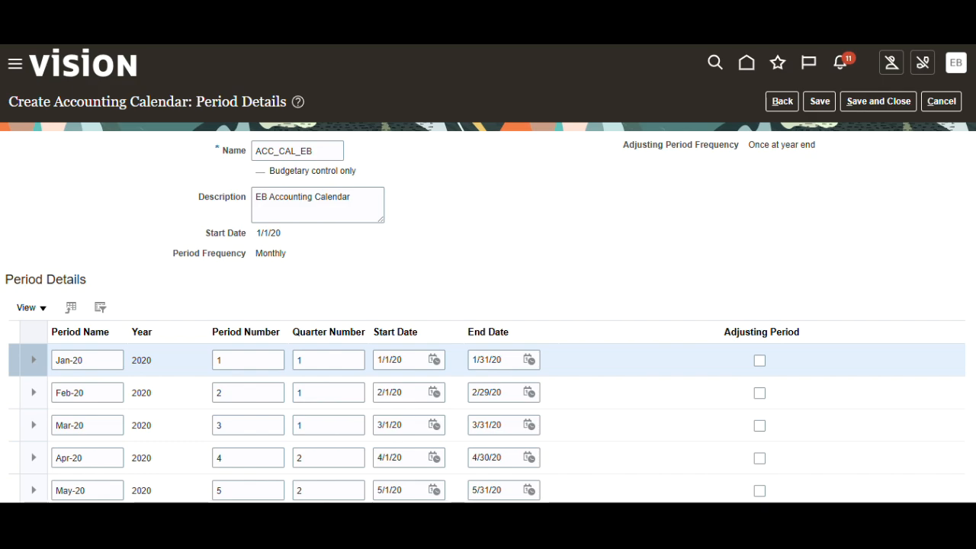
pyautogui.scroll(-2, 488, 343)
pyautogui.scroll(-6, 487, 274)
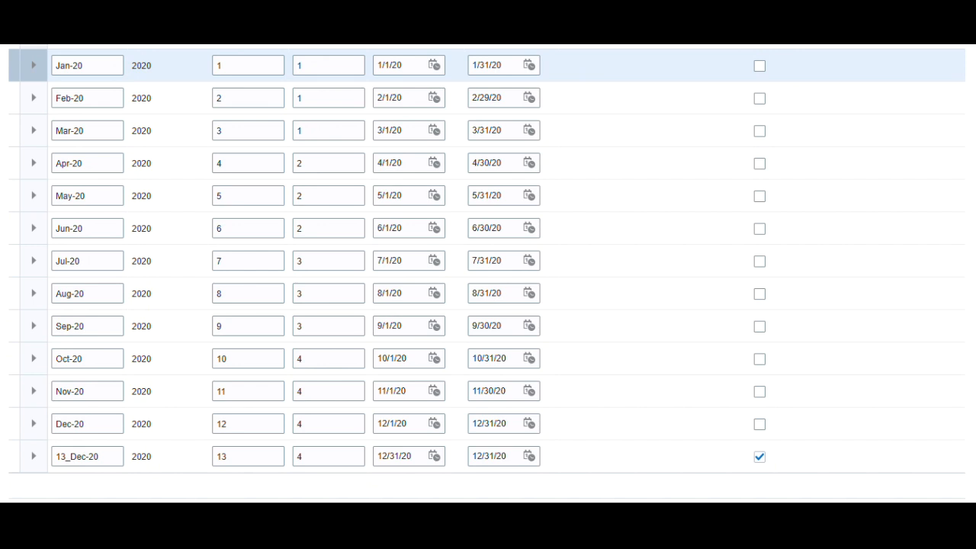
pyautogui.scroll(2, 968, 263)
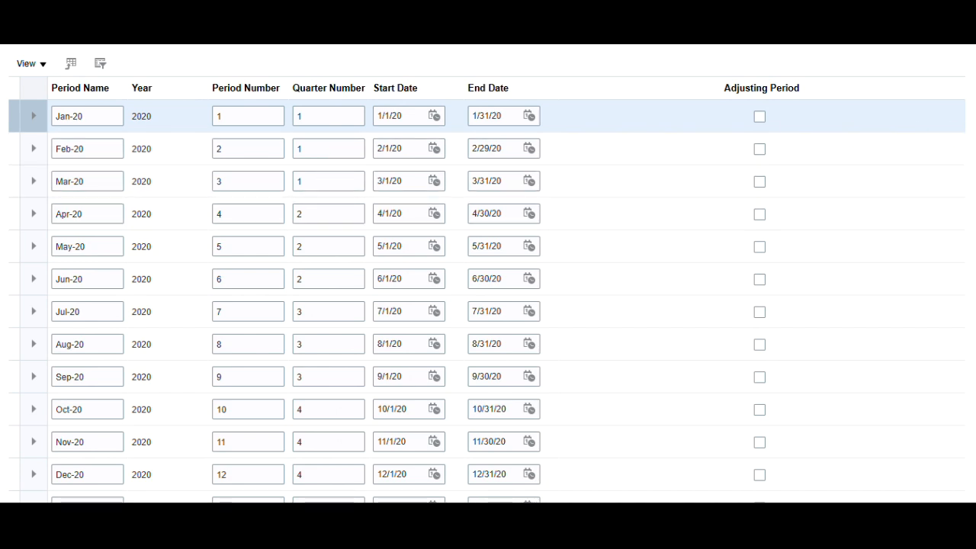
# Set the start date of the 2020 adjusting period to 12/1/20 and rename the period Adj-20
pyautogui.scroll(-2, 973, 305)
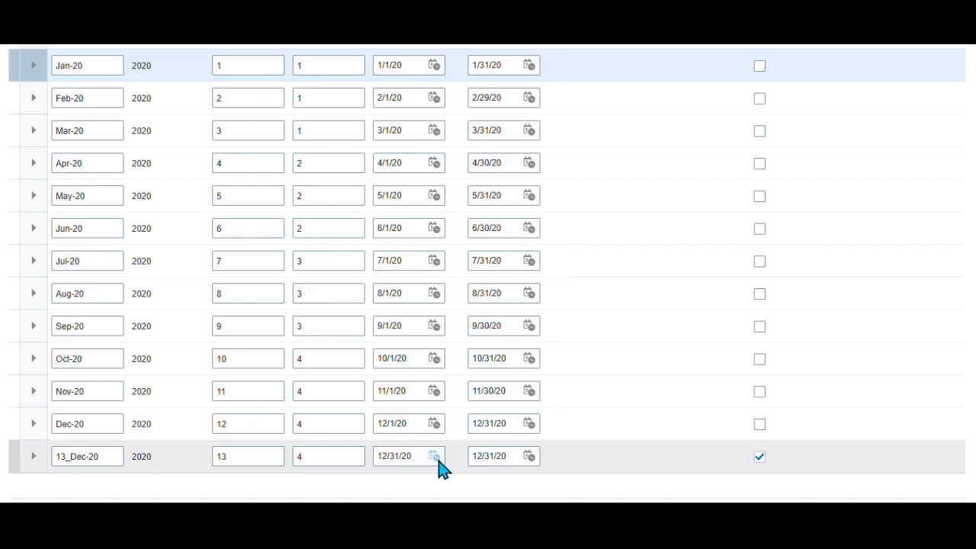
pyautogui.click(394, 455)
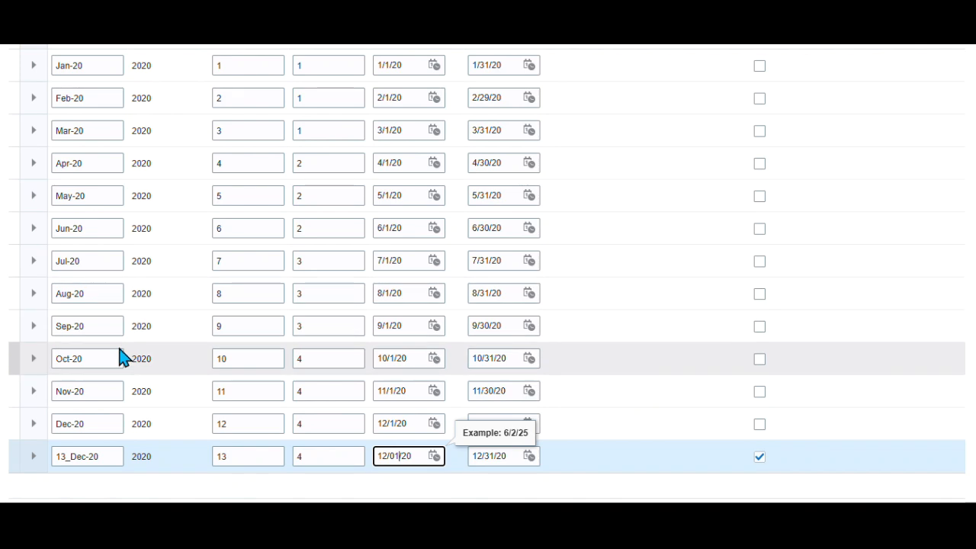
pyautogui.click(112, 459)
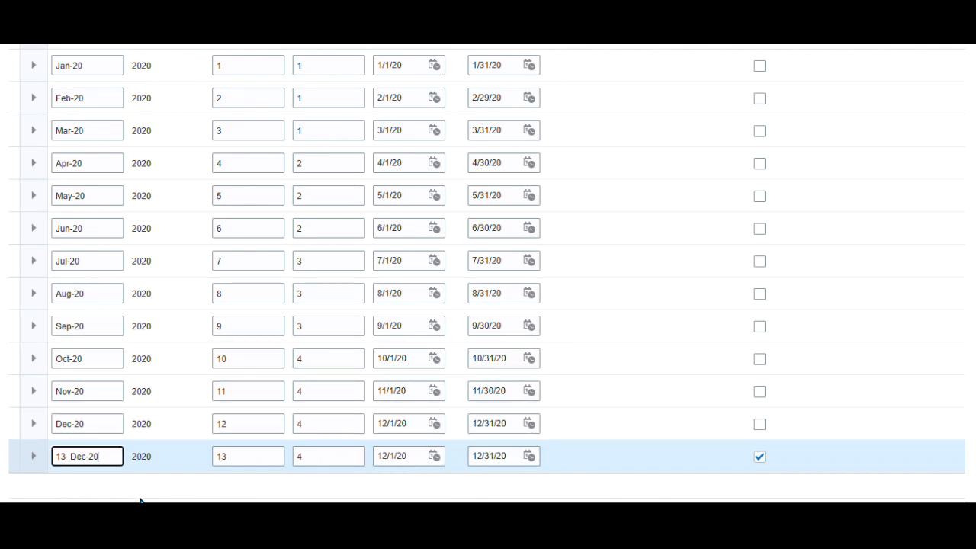
pyautogui.press('BackSpace')
pyautogui.press('BackSpace')
pyautogui.press('BackSpace')
pyautogui.press('BackSpace')
pyautogui.press('BackSpace')
pyautogui.press('BackSpace')
pyautogui.press('BackSpace')
pyautogui.write('ADJ-20')
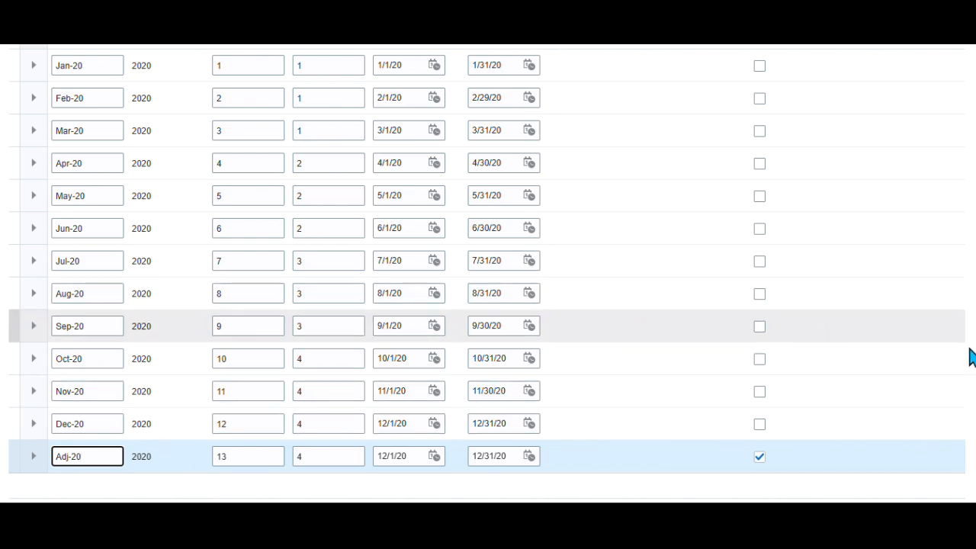
# Save the accounting calendar and review its 2020 periods, including the adjusting period
pyautogui.scroll(5, 973, 359)
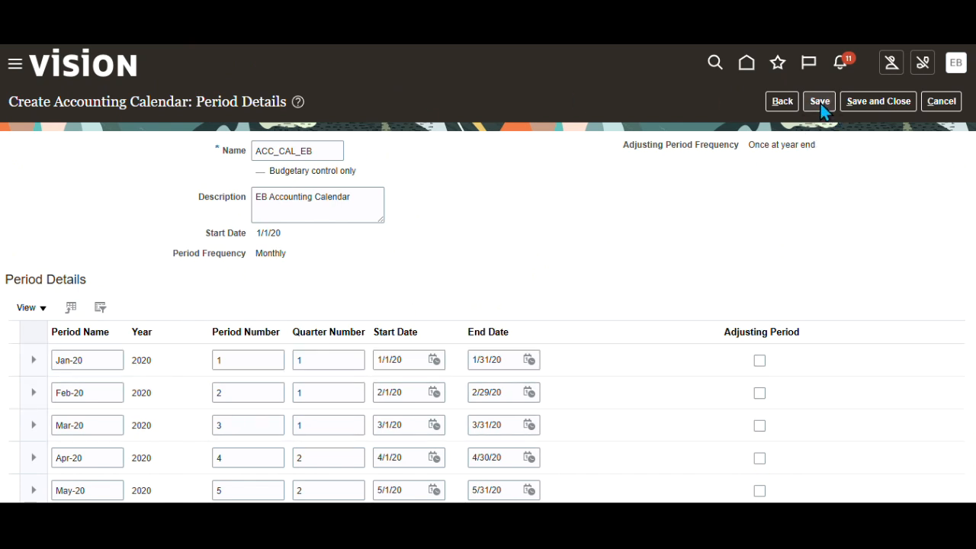
pyautogui.click(821, 106)
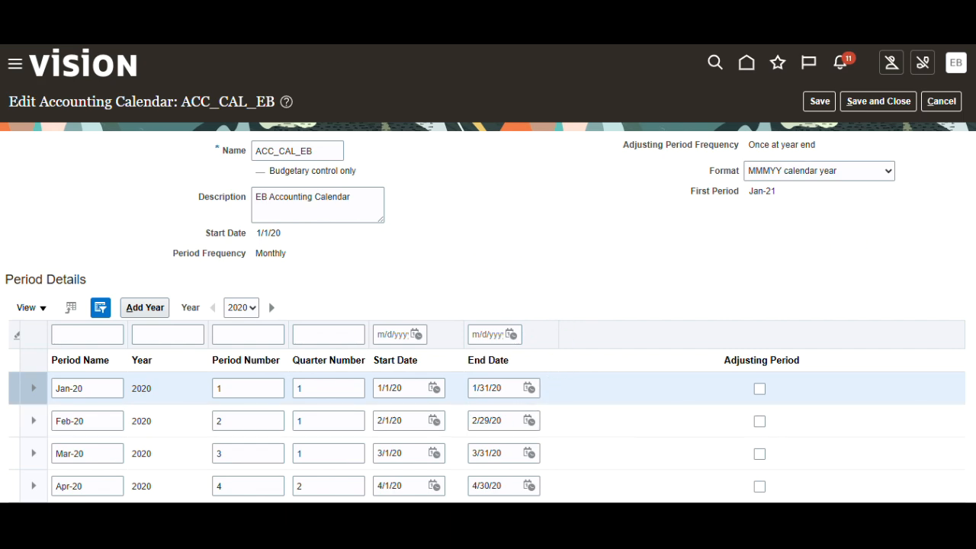
pyautogui.scroll(-3, 487, 305)
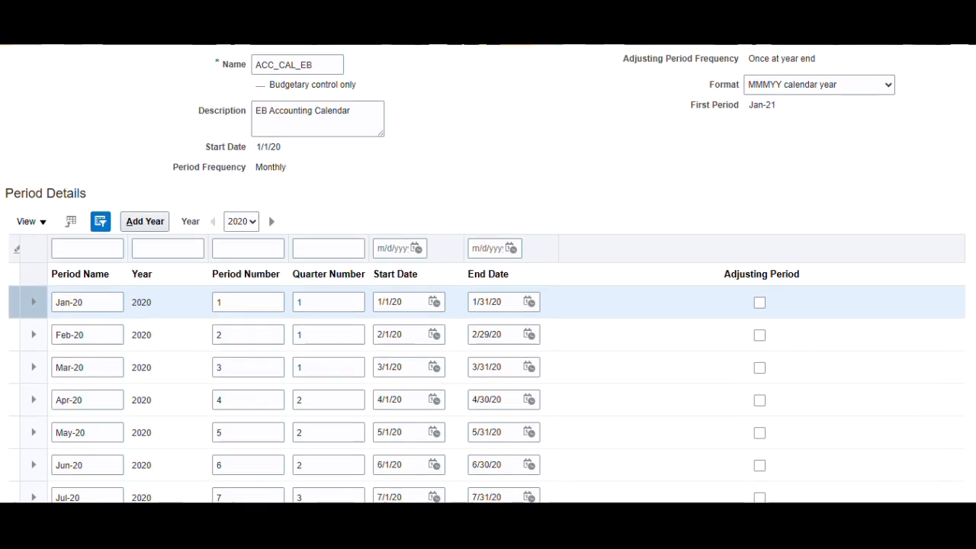
pyautogui.scroll(-3, 973, 323)
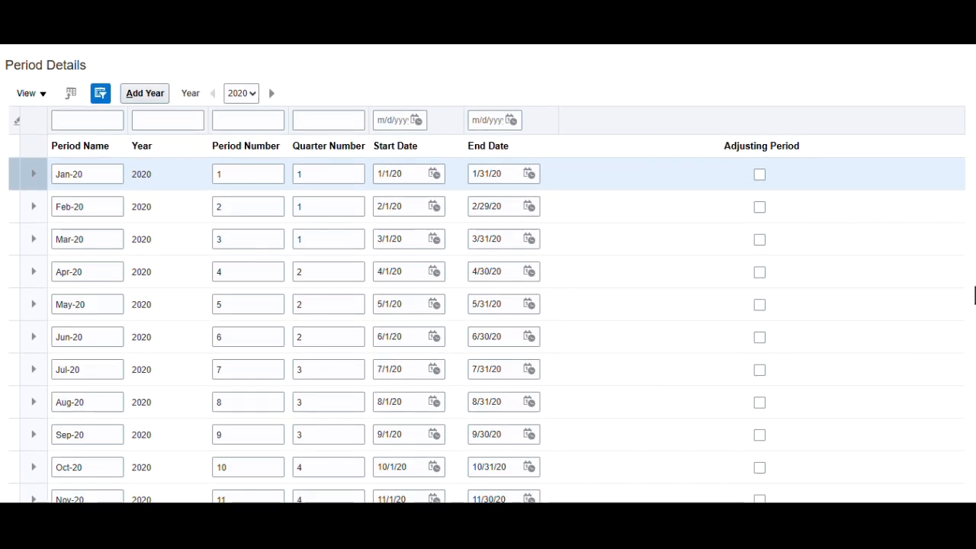
pyautogui.scroll(-2, 973, 322)
pyautogui.scroll(5, 973, 367)
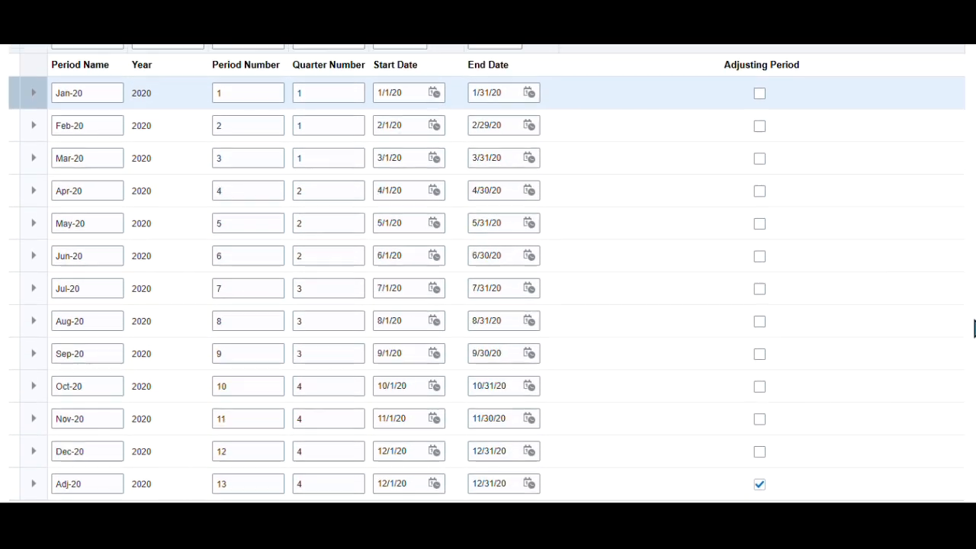
pyautogui.scroll(2, 973, 226)
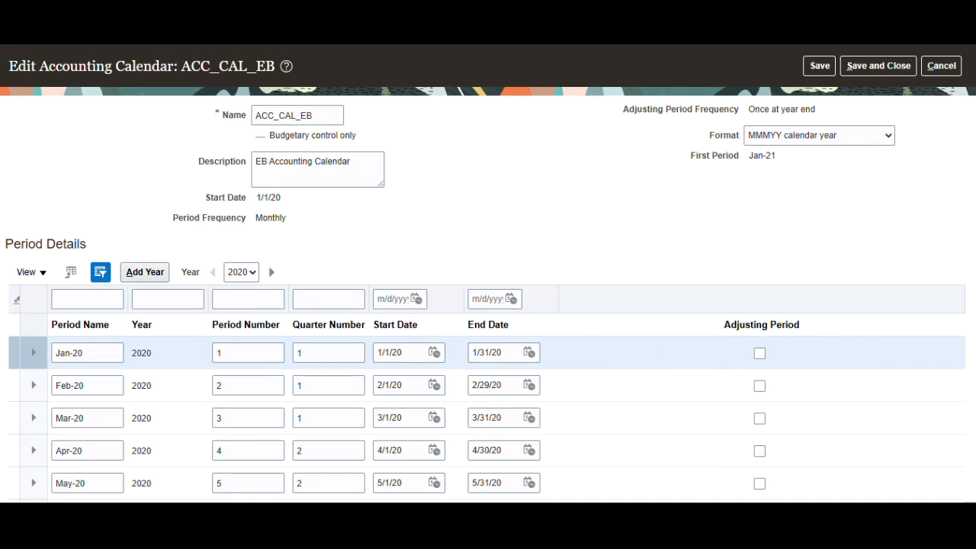
pyautogui.scroll(-5, 488, 272)
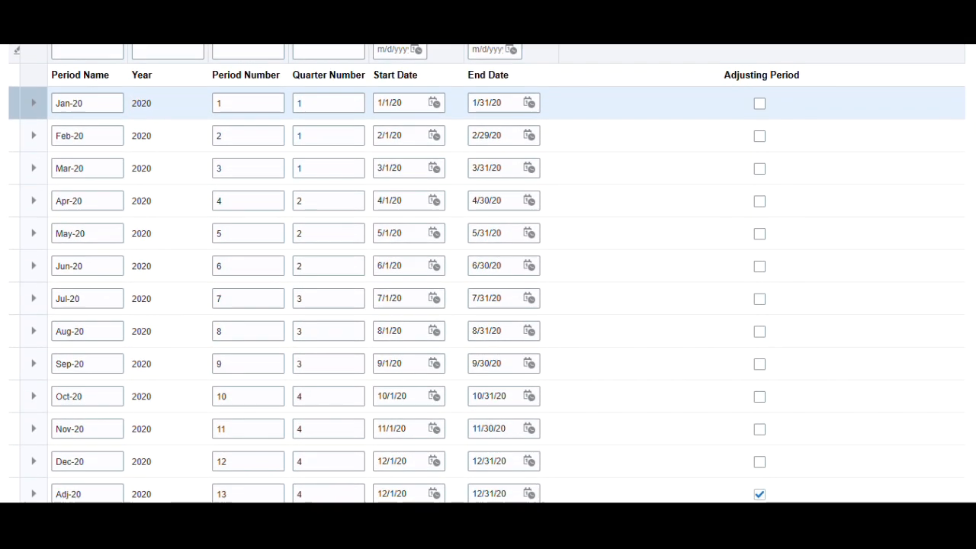
# Add the year 2021 to the accounting calendar and save it
pyautogui.scroll(5, 487, 273)
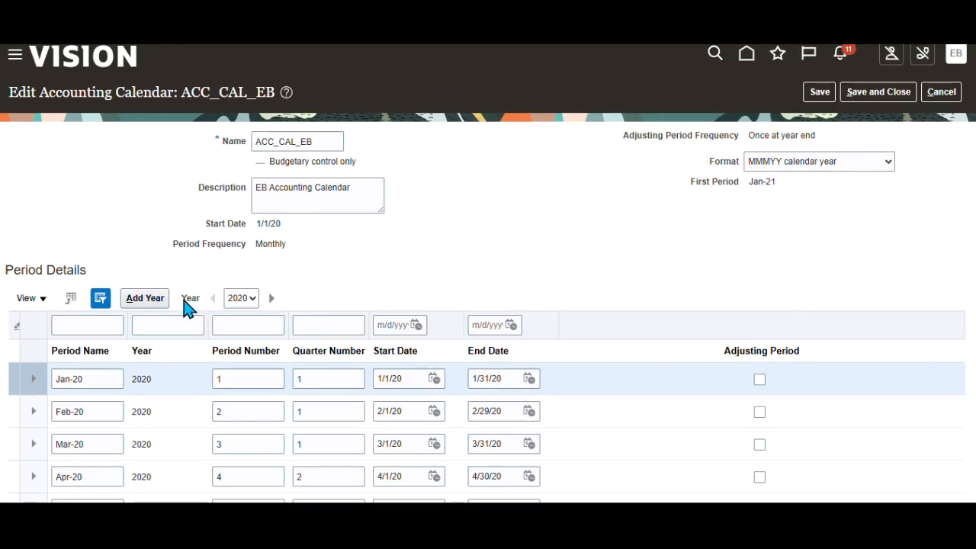
pyautogui.click(142, 302)
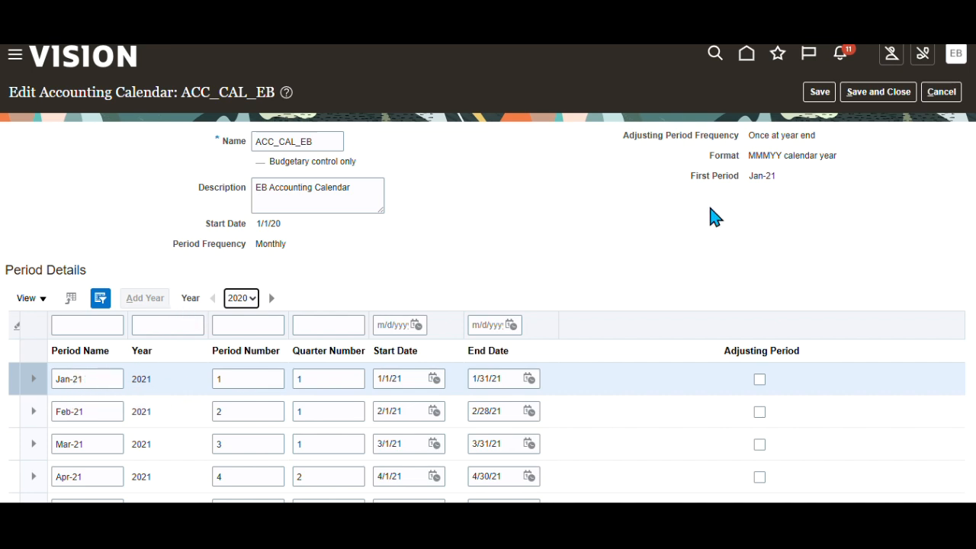
pyautogui.click(820, 93)
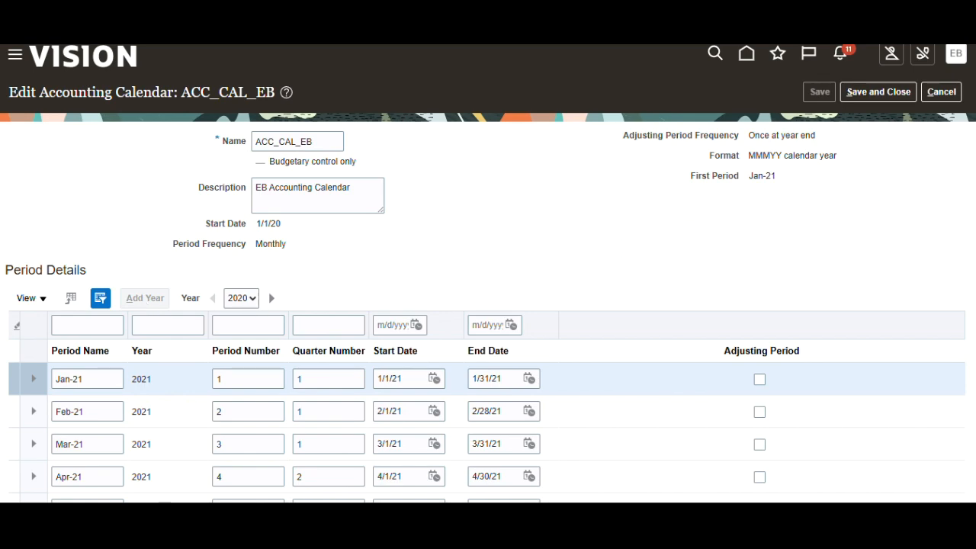
# Rename the 2021 adjusting period Adj-21 and set its start date to 12/1/21
pyautogui.scroll(-5, 966, 227)
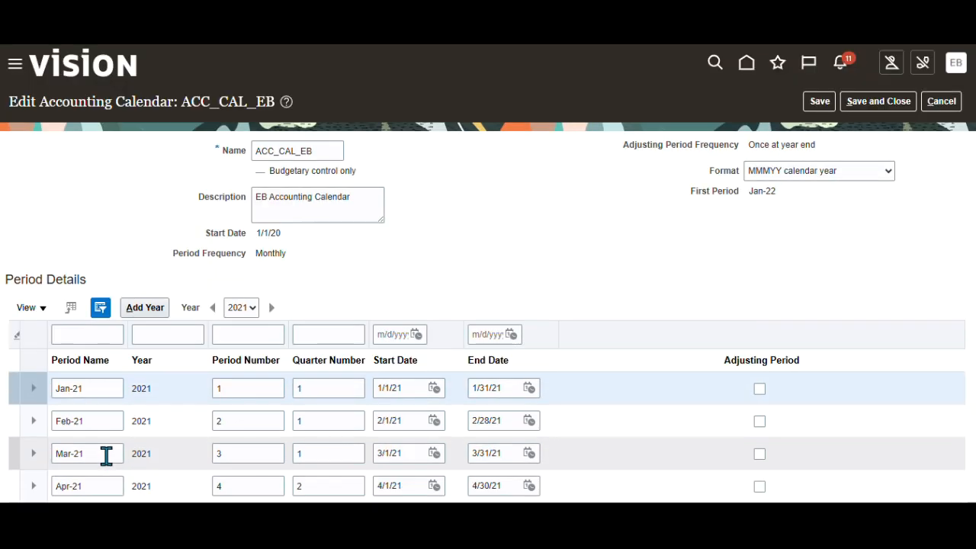
pyautogui.scroll(-5, 967, 316)
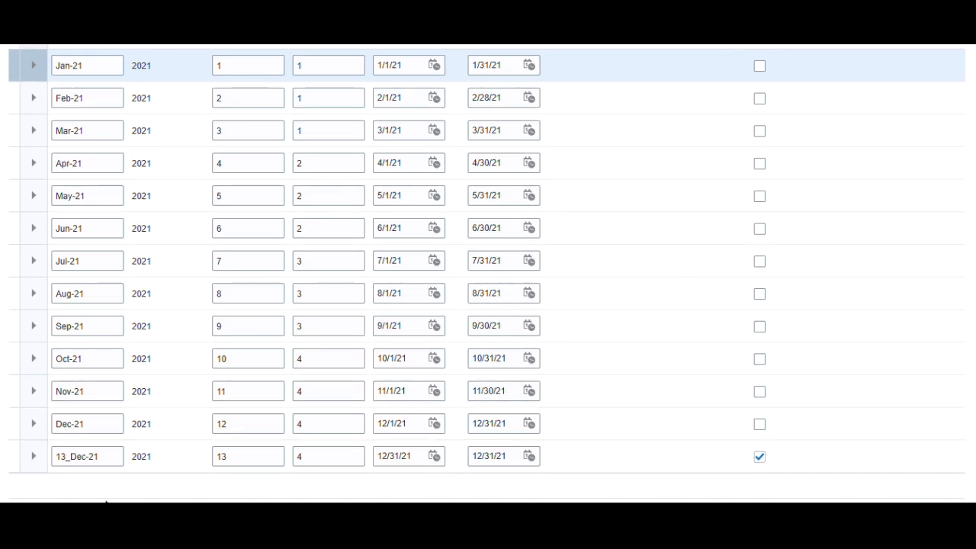
pyautogui.click(107, 457)
pyautogui.moveTo(107, 457); pyautogui.dragTo(2, 473)
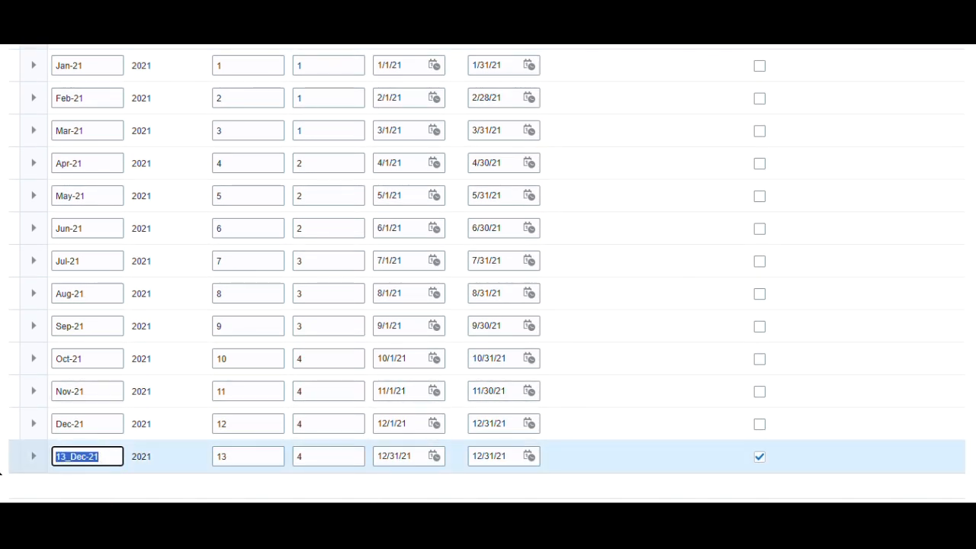
pyautogui.write('Adj')
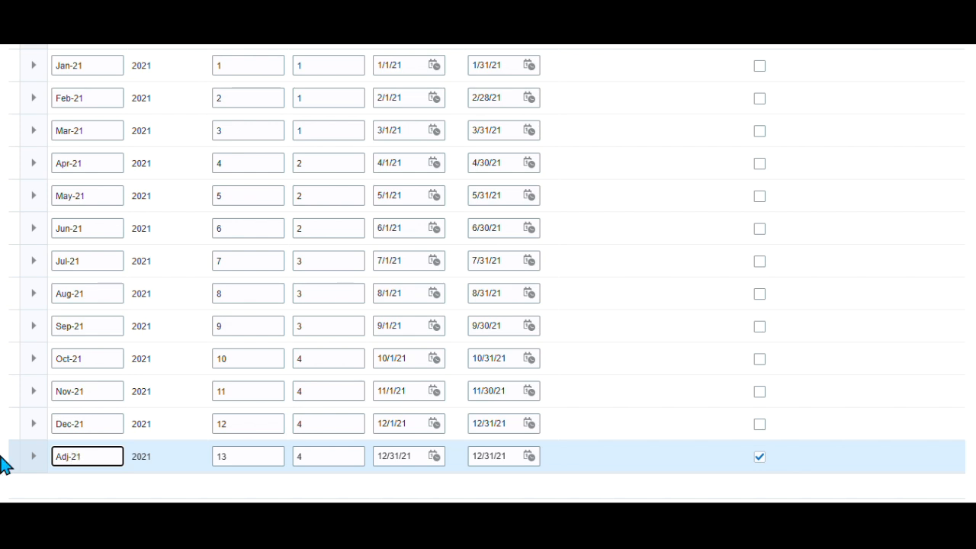
pyautogui.click(398, 458)
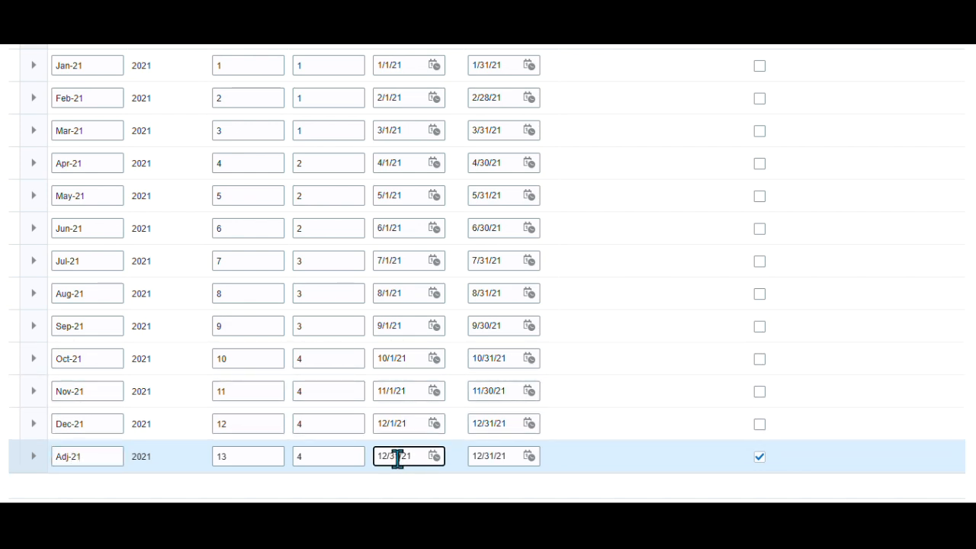
pyautogui.press('BackSpace')
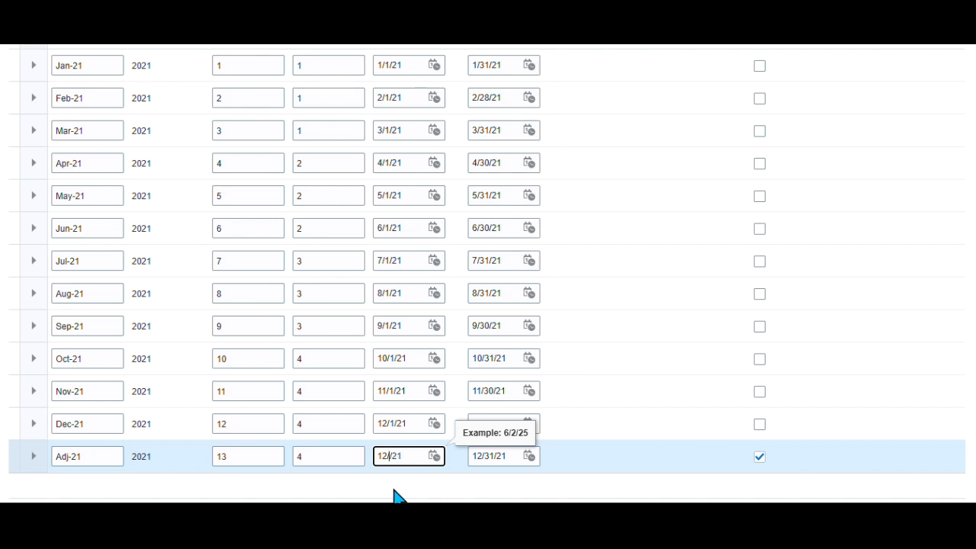
pyautogui.write('01/')
# Save the accounting calendar with its 2021 period changes and close it
pyautogui.scroll(5, 961, 304)
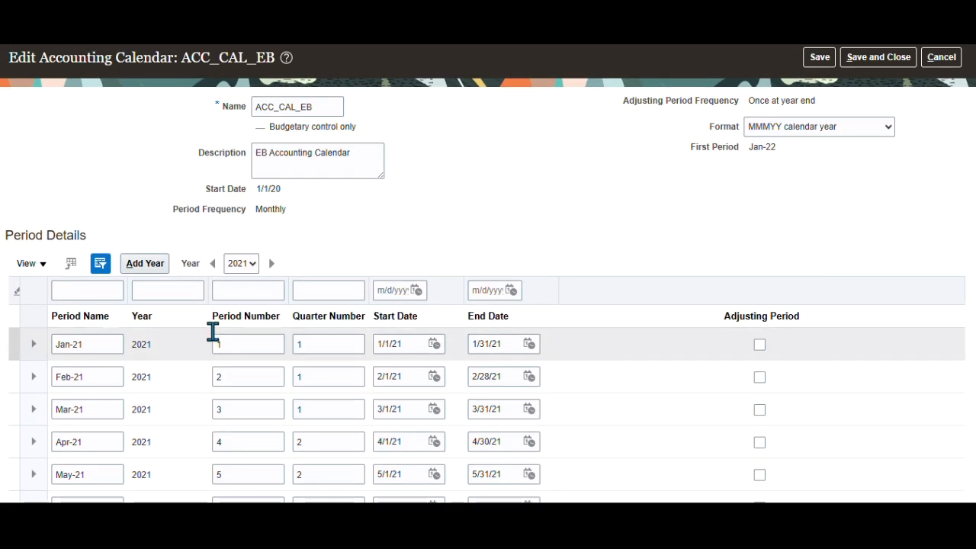
pyautogui.click(152, 273)
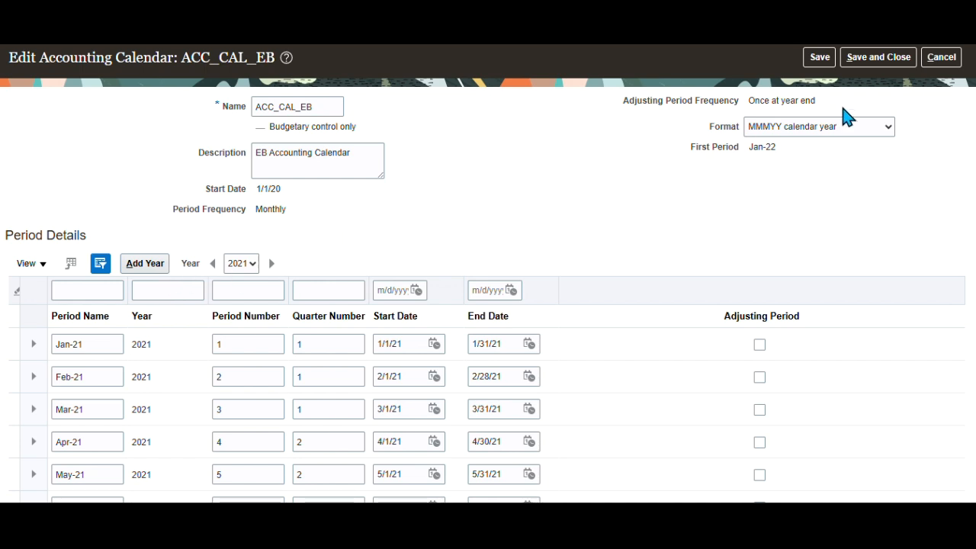
pyautogui.click(814, 56)
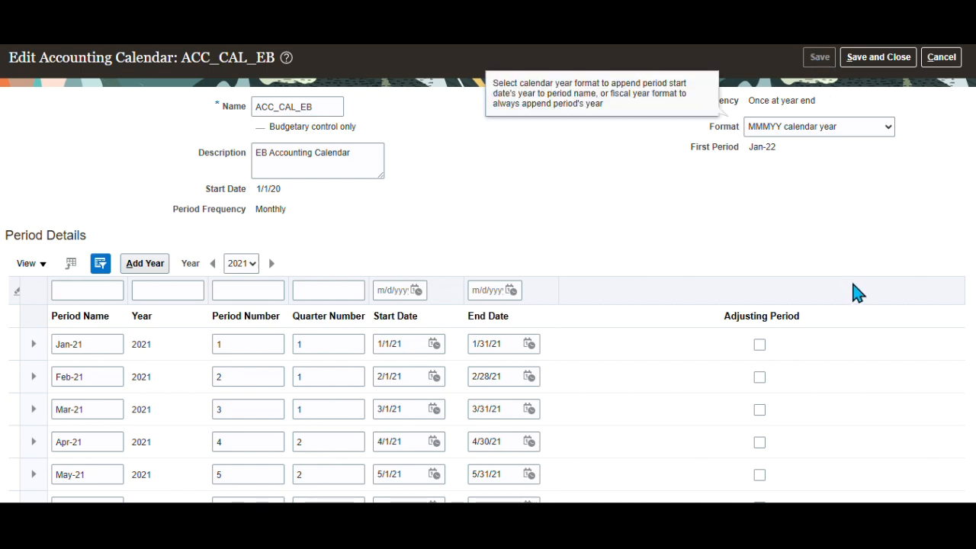
pyautogui.click(877, 56)
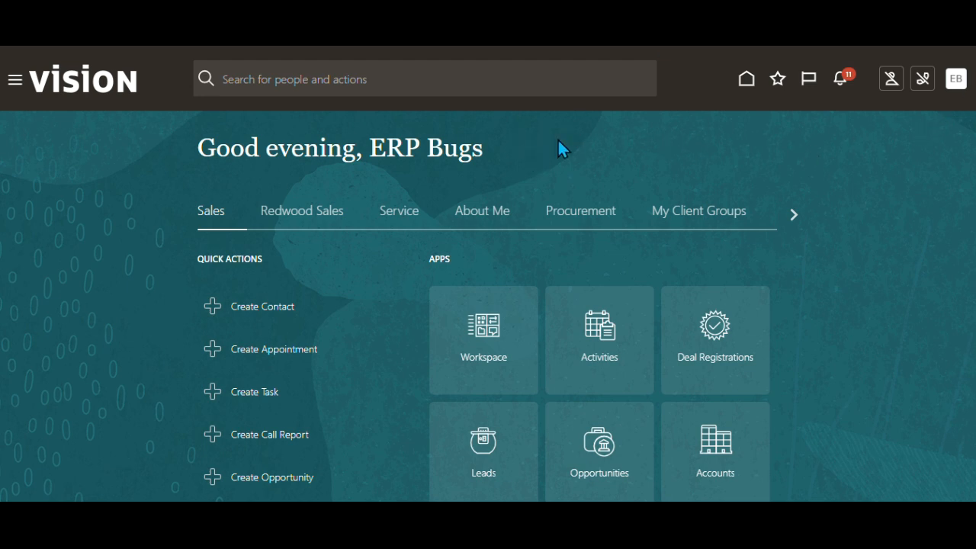
# View the ledger options of POWER N US among the General Ledger tasks of the Financials setup and close them
pyautogui.click(955, 78)
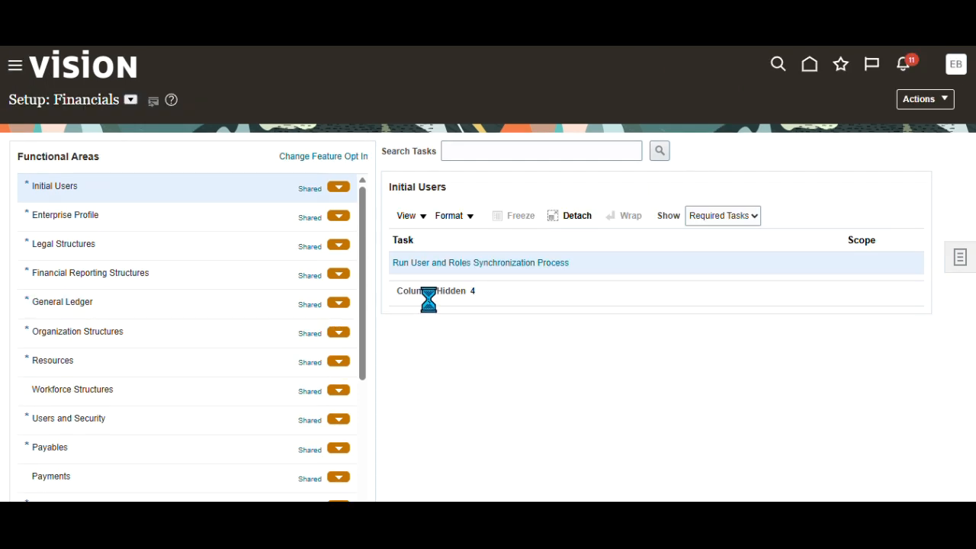
pyautogui.click(66, 302)
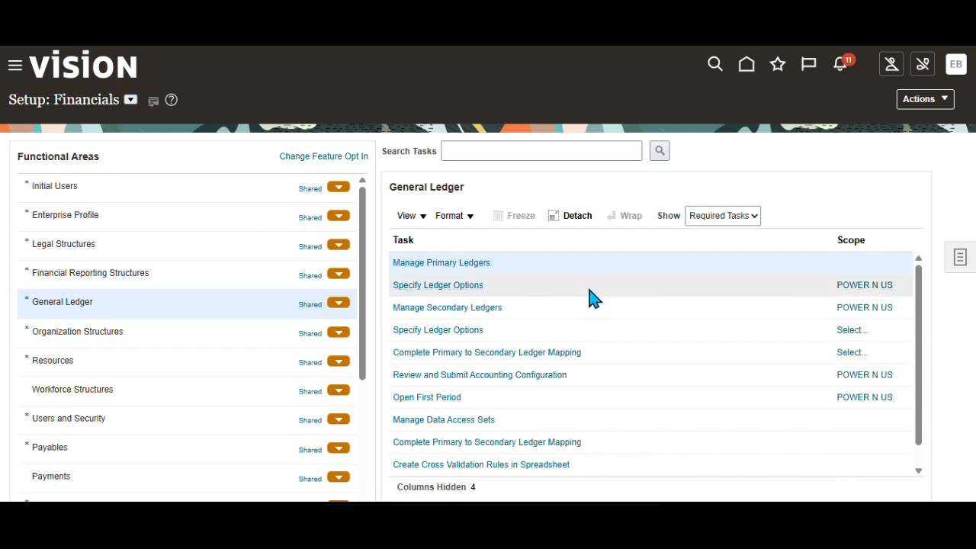
pyautogui.click(427, 288)
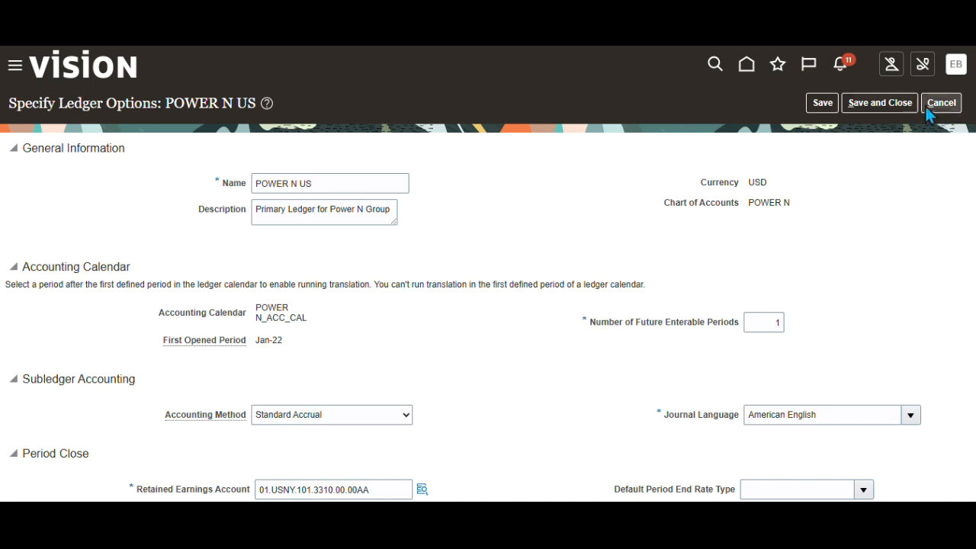
pyautogui.click(879, 102)
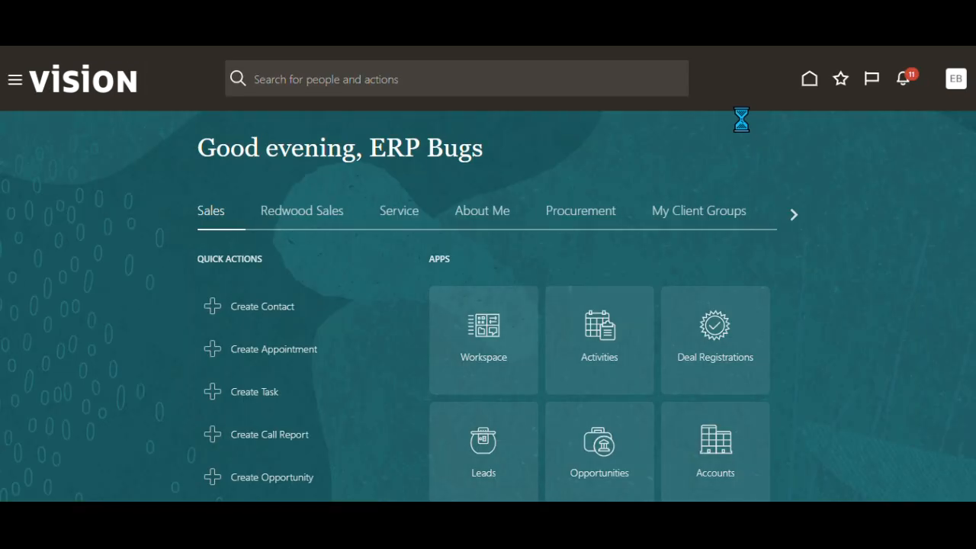
# Open the Period Close work area of General Accounting from the home page
pyautogui.click(792, 216)
pyautogui.click(793, 216)
pyautogui.click(793, 217)
pyautogui.click(792, 216)
pyautogui.click(793, 217)
pyautogui.click(509, 219)
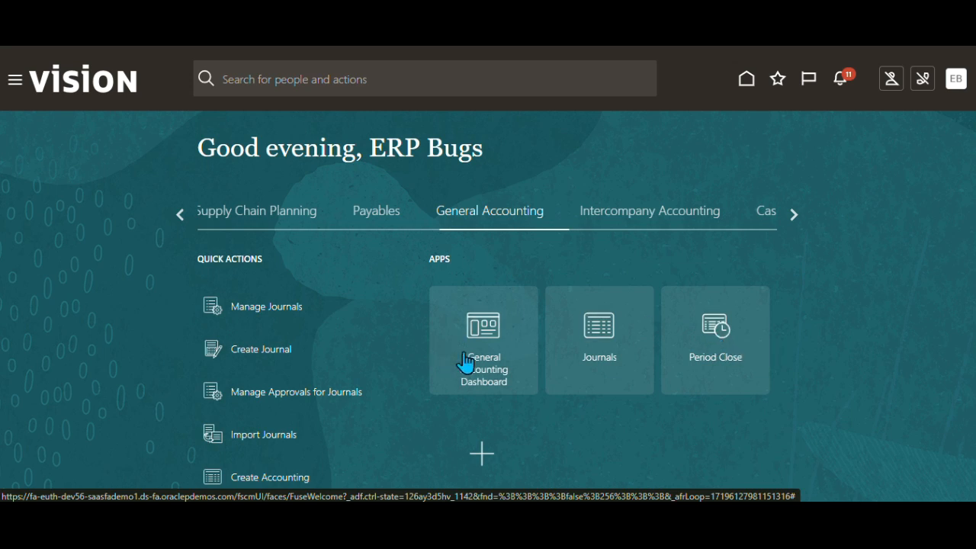
pyautogui.click(724, 342)
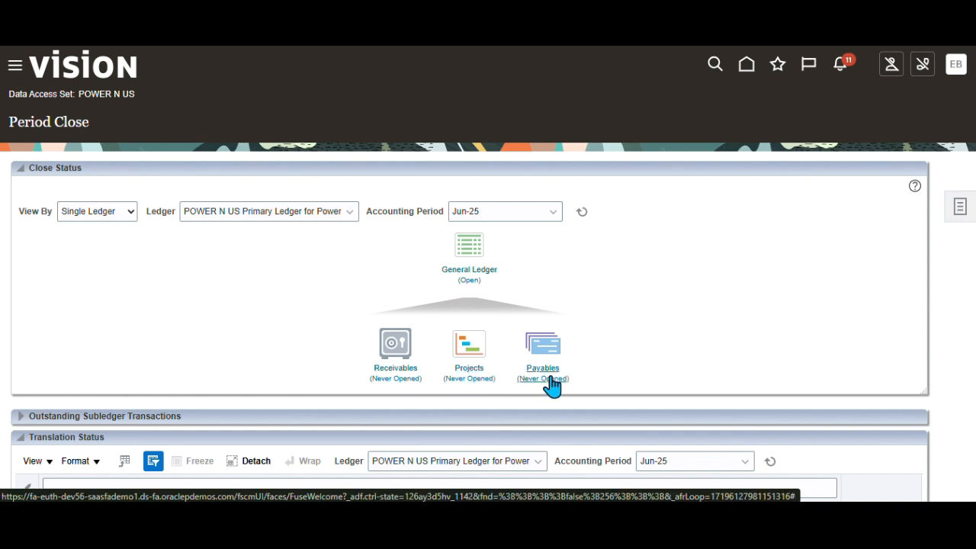
# Set the Close Status accounting period to Jan-22 and open the General Ledger period statuses of POWER N US
pyautogui.click(550, 215)
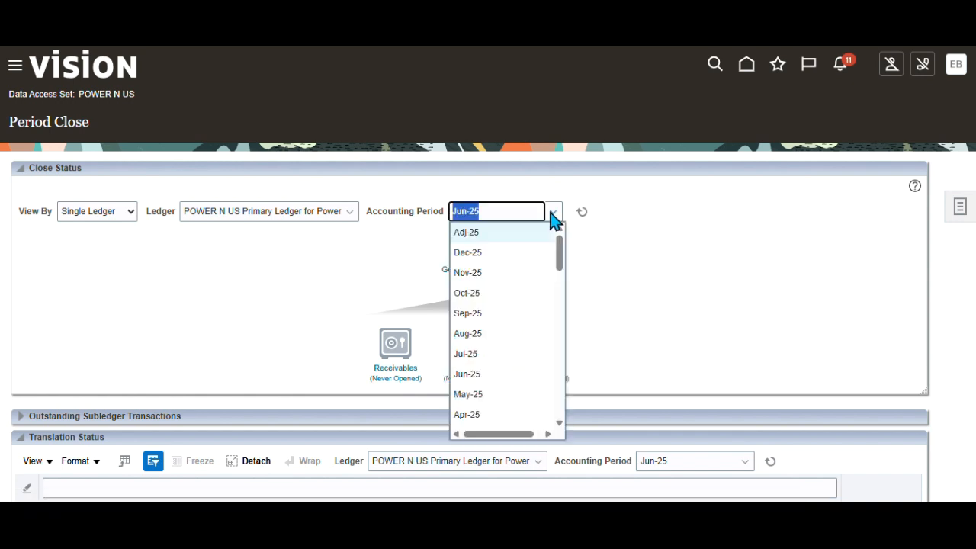
pyautogui.moveTo(573, 244); pyautogui.dragTo(573, 323)
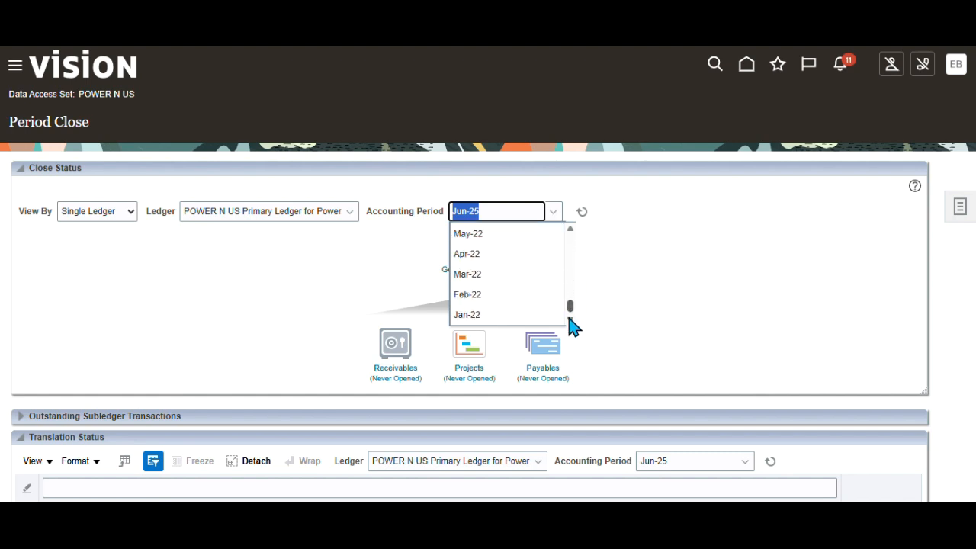
pyautogui.click(469, 315)
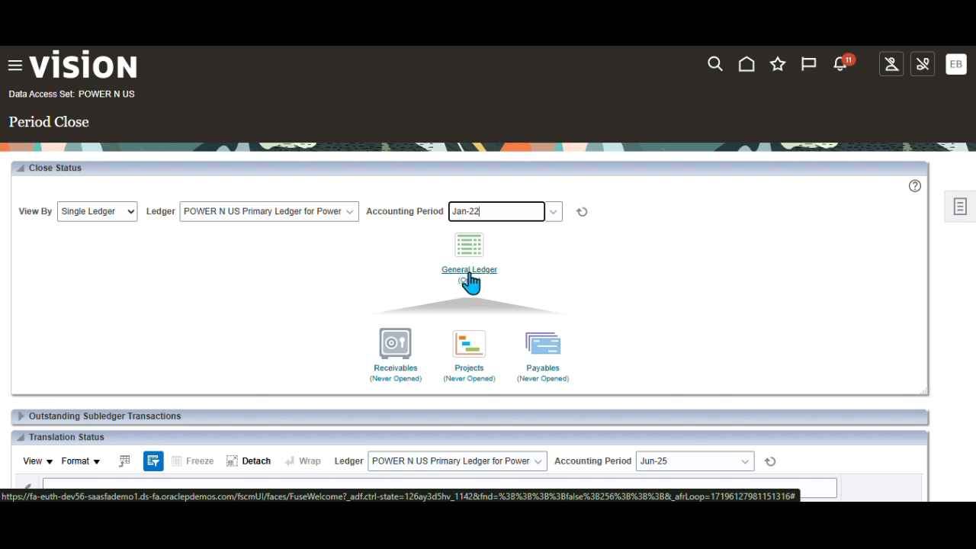
pyautogui.click(468, 274)
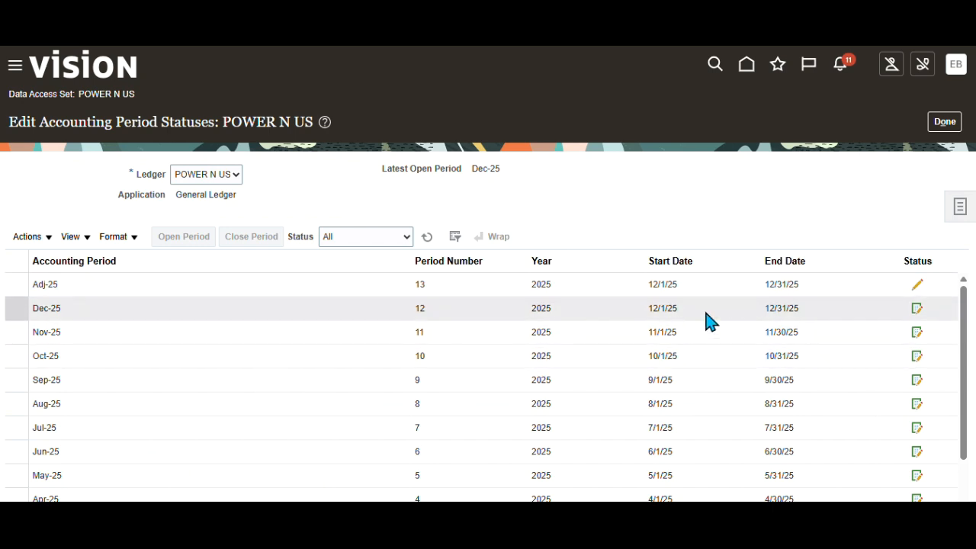
pyautogui.moveTo(965, 295)
pyautogui.mouseDown()
pyautogui.moveTo(959, 350)
pyautogui.moveTo(948, 292)
pyautogui.mouseUp()
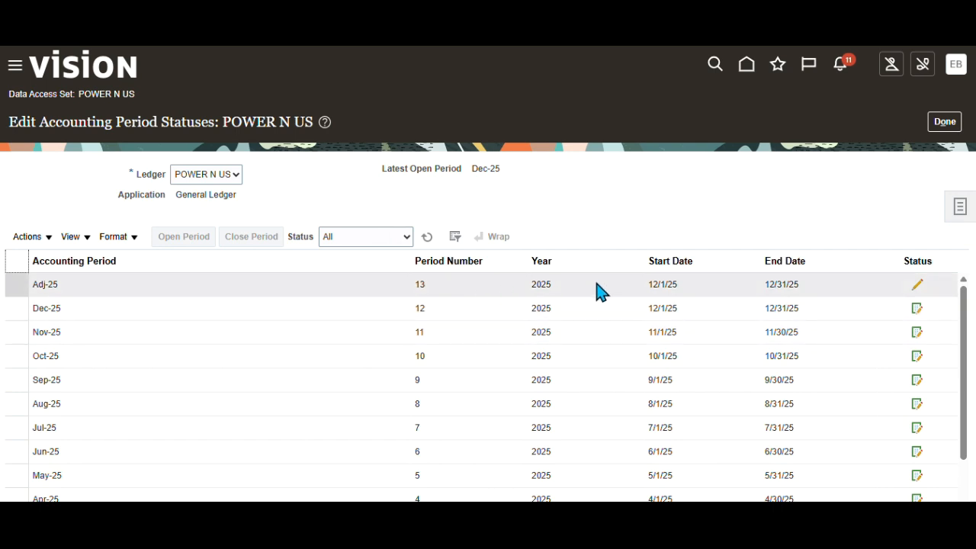
# Review the General Ledger period statuses of POWER N US from Adj-25 down to Jan-22 and close the page
pyautogui.moveTo(970, 311); pyautogui.dragTo(962, 448)
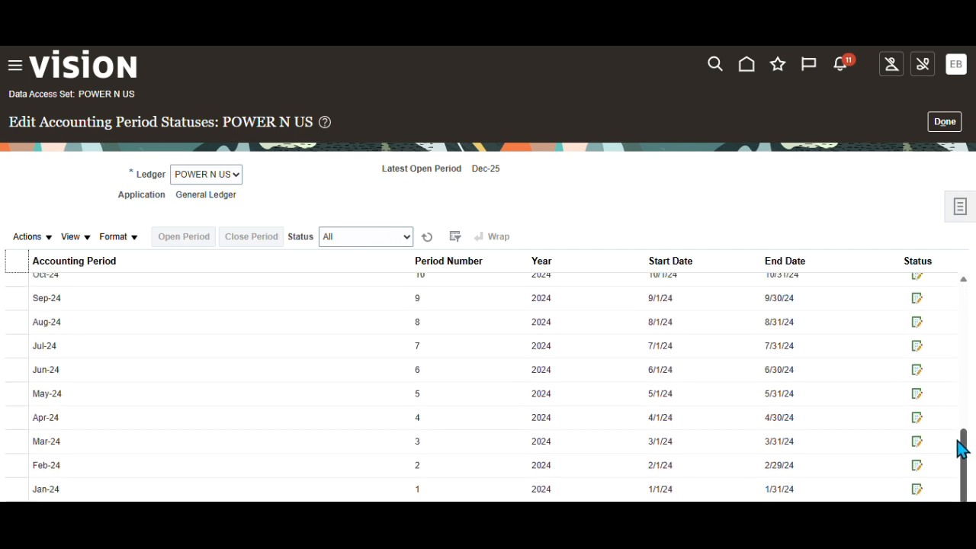
pyautogui.scroll(-3, 968, 264)
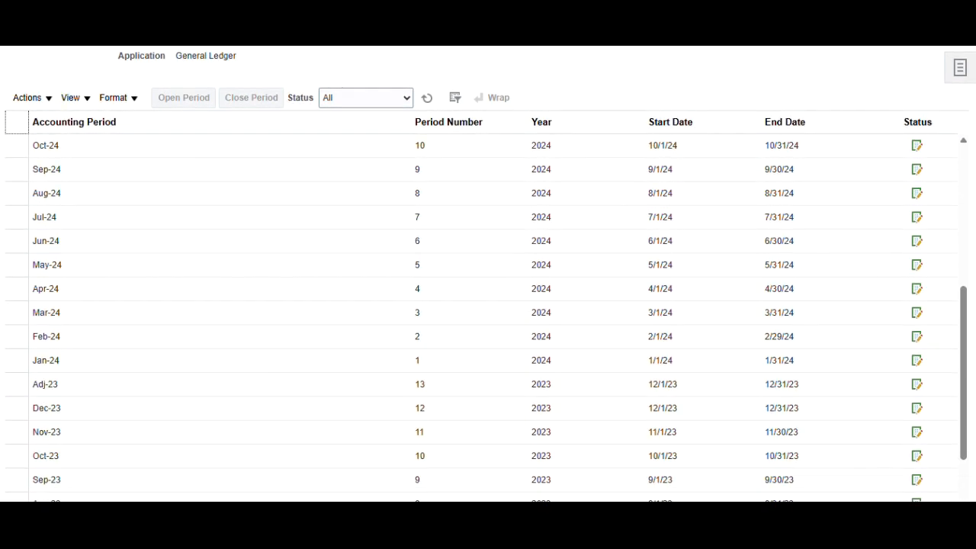
pyautogui.moveTo(966, 265); pyautogui.dragTo(951, 420)
pyautogui.scroll(-2, 972, 290)
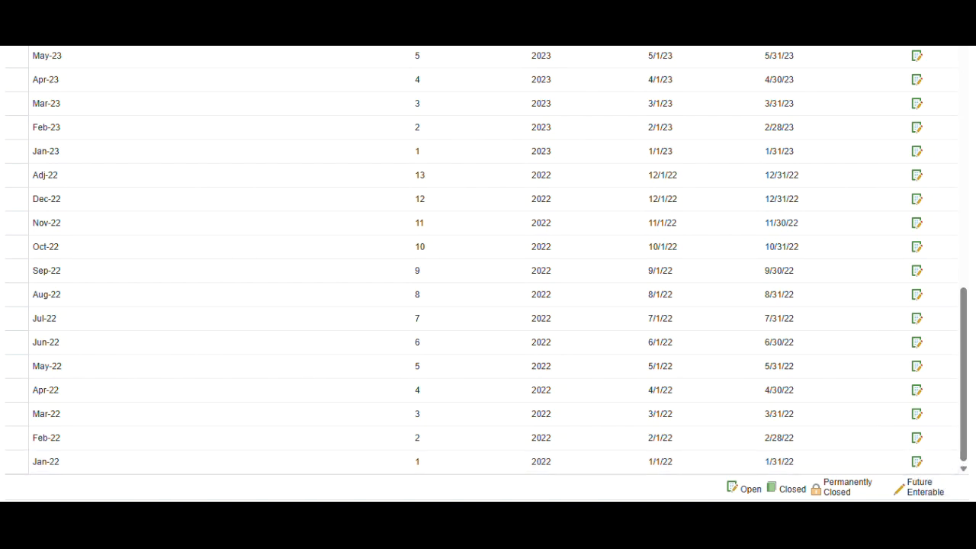
pyautogui.scroll(5, 488, 274)
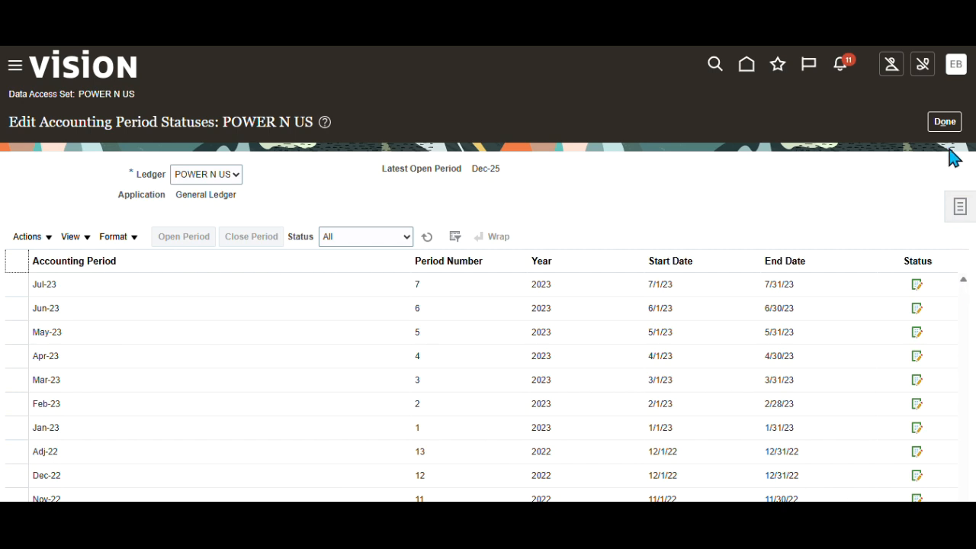
pyautogui.click(944, 123)
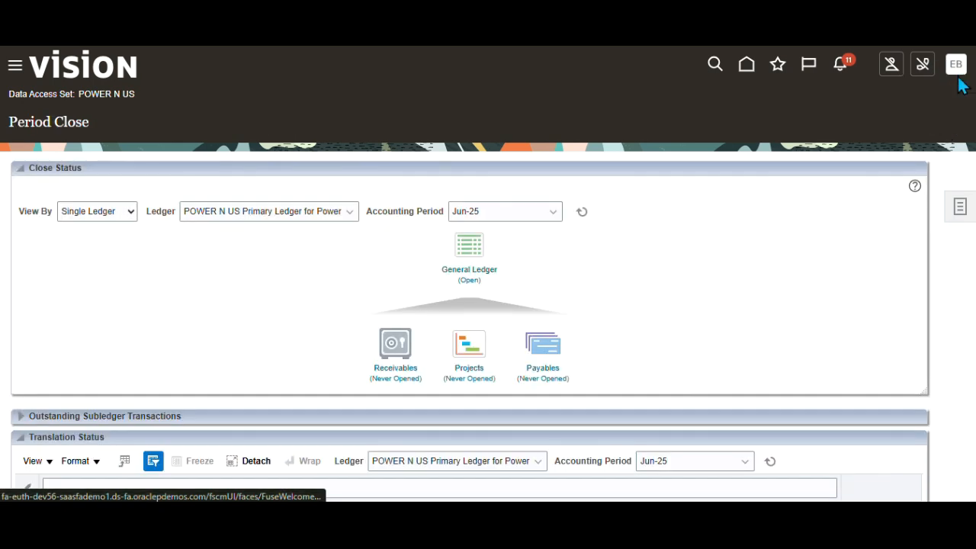
# Open the Open First Period task for POWER N US in the General Ledger area of the Financials setup
pyautogui.click(955, 65)
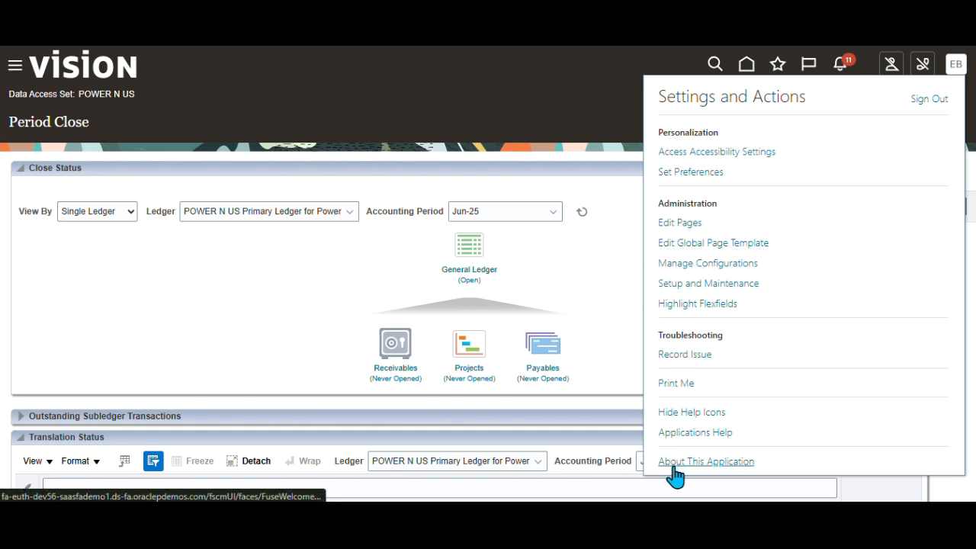
pyautogui.click(692, 283)
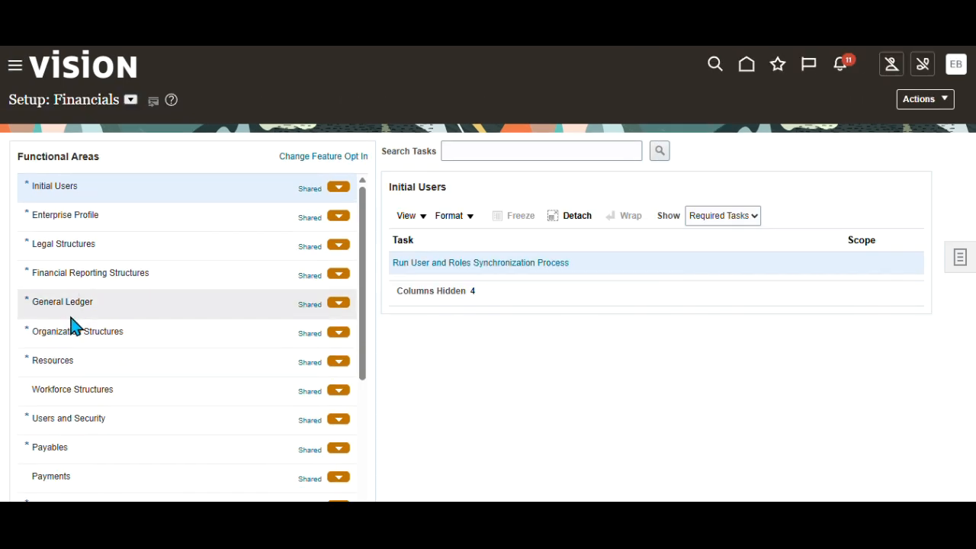
pyautogui.click(74, 303)
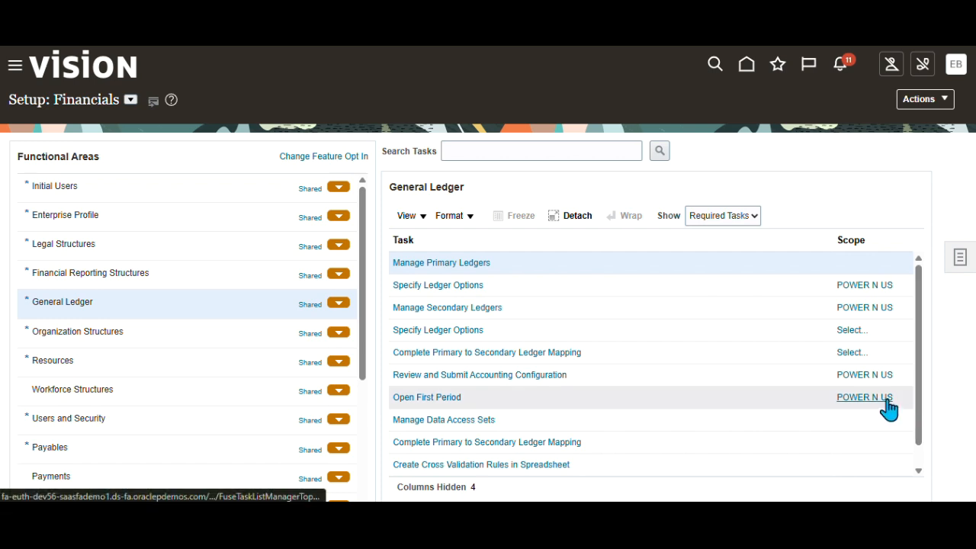
pyautogui.moveTo(888, 409)
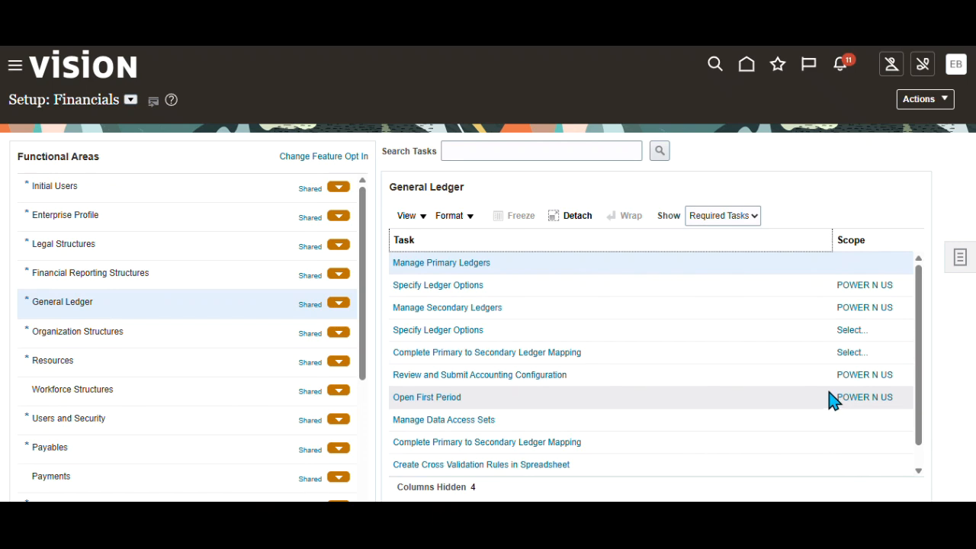
pyautogui.click(429, 399)
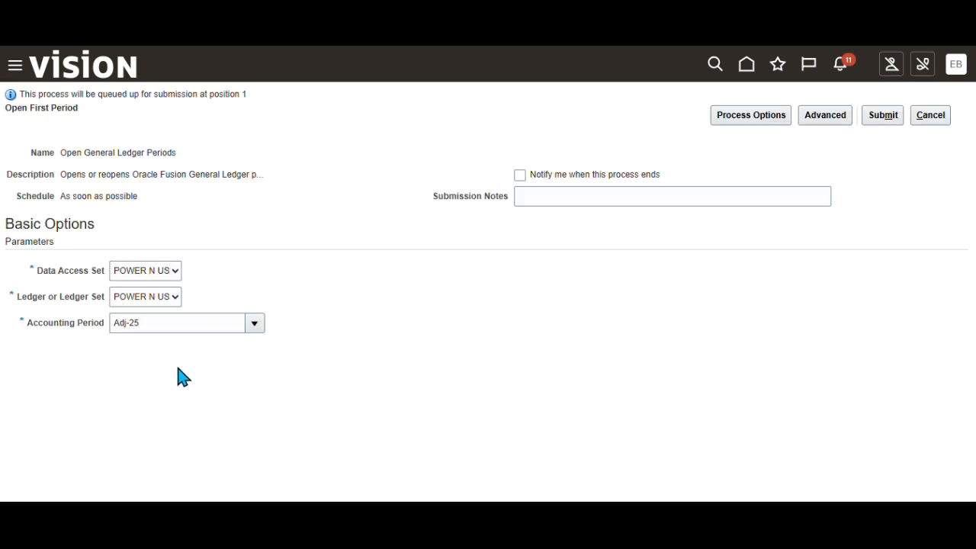
# Search the accounting periods available to the Open First Period process for %22
pyautogui.click(254, 324)
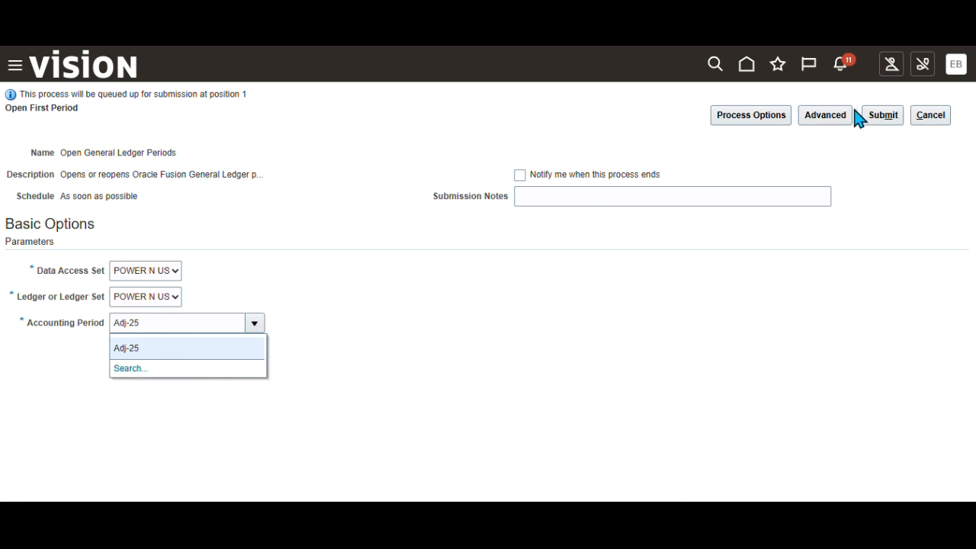
pyautogui.click(255, 324)
pyautogui.click(254, 324)
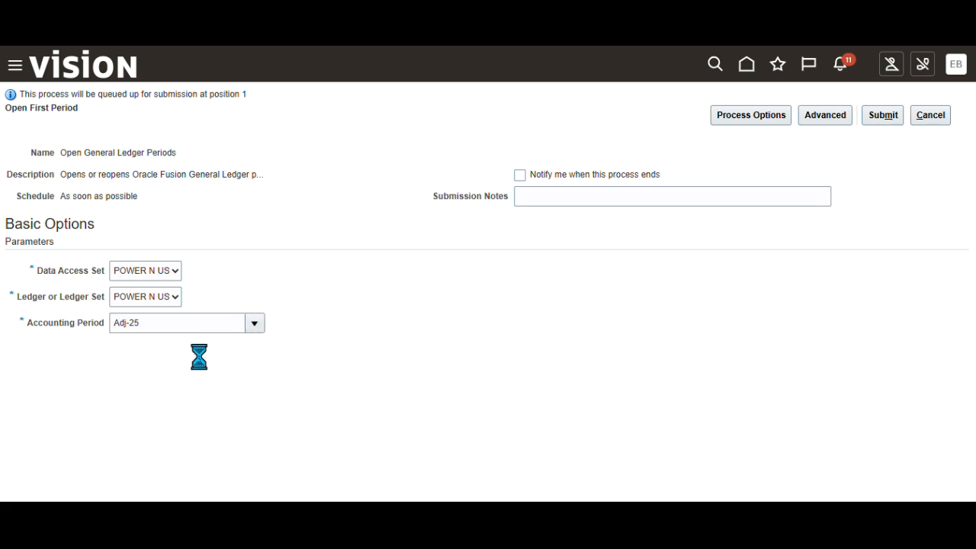
pyautogui.click(128, 372)
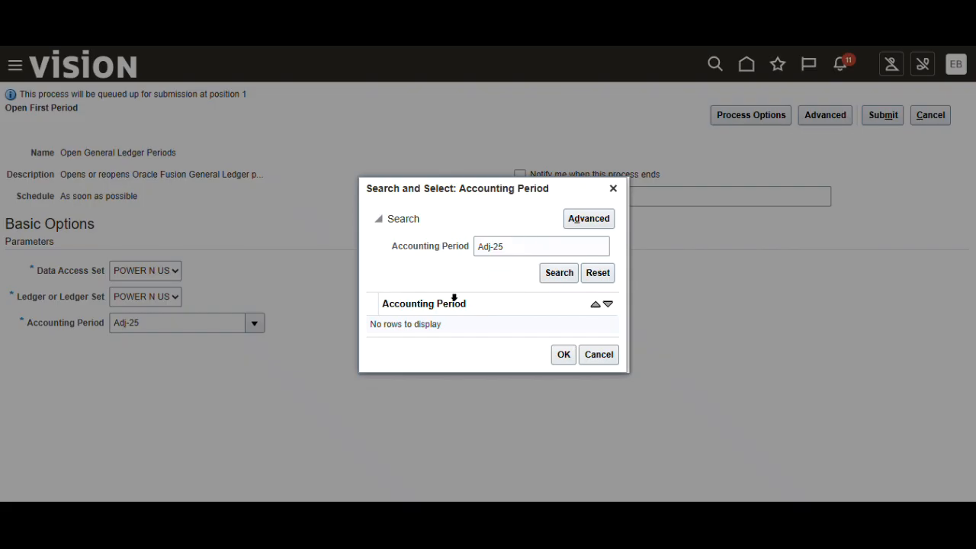
pyautogui.click(553, 248)
pyautogui.moveTo(502, 248); pyautogui.dragTo(462, 255)
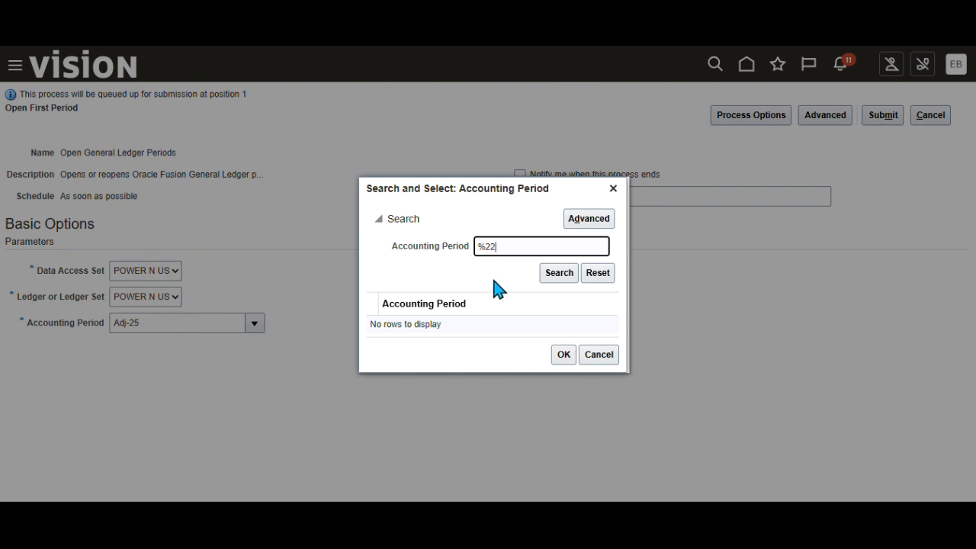
pyautogui.click(560, 276)
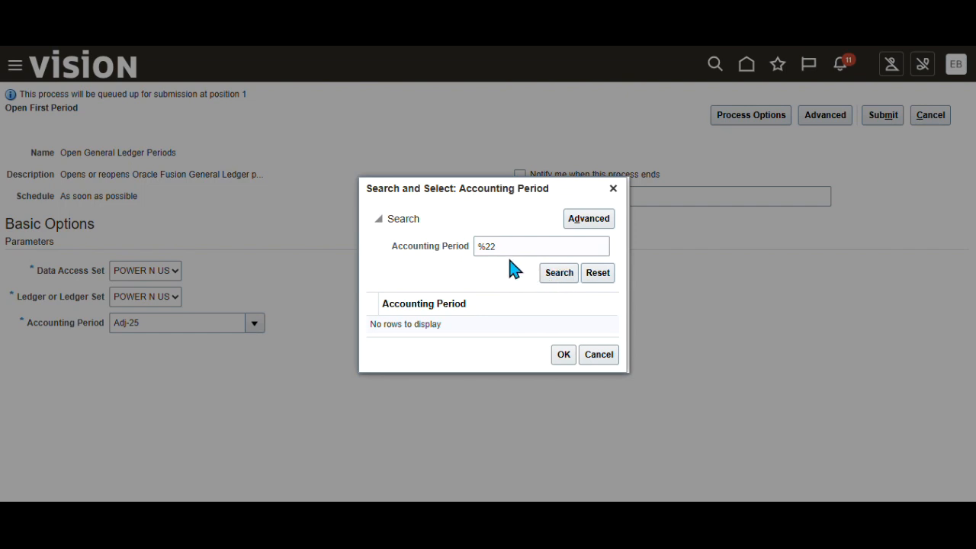
# Search the available accounting periods for Jan-22 and cancel the period selection
pyautogui.moveTo(501, 248); pyautogui.dragTo(453, 257)
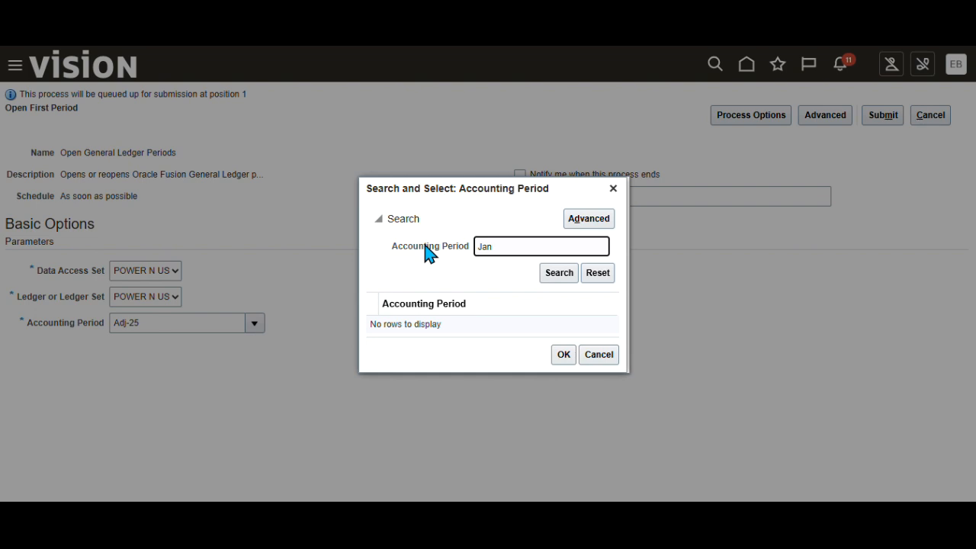
pyautogui.click(557, 278)
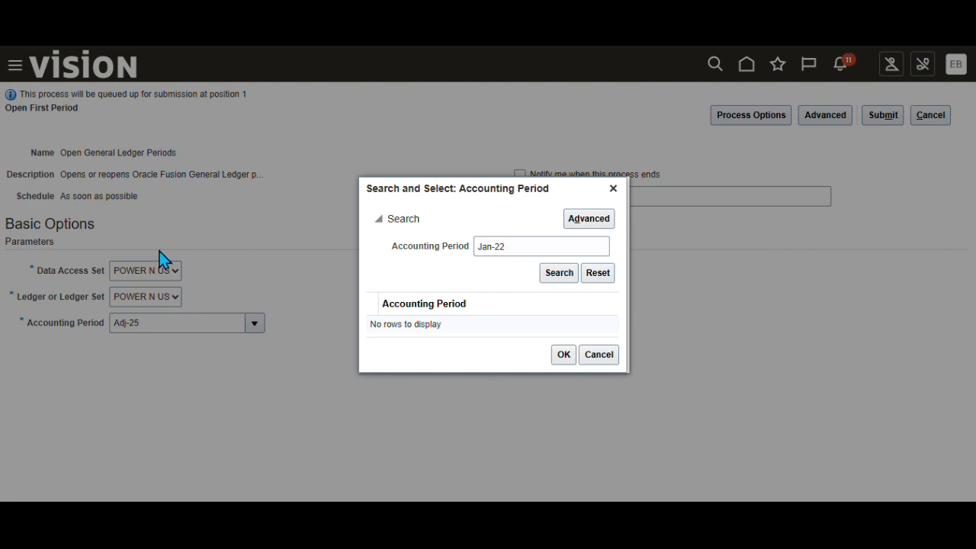
pyautogui.click(598, 355)
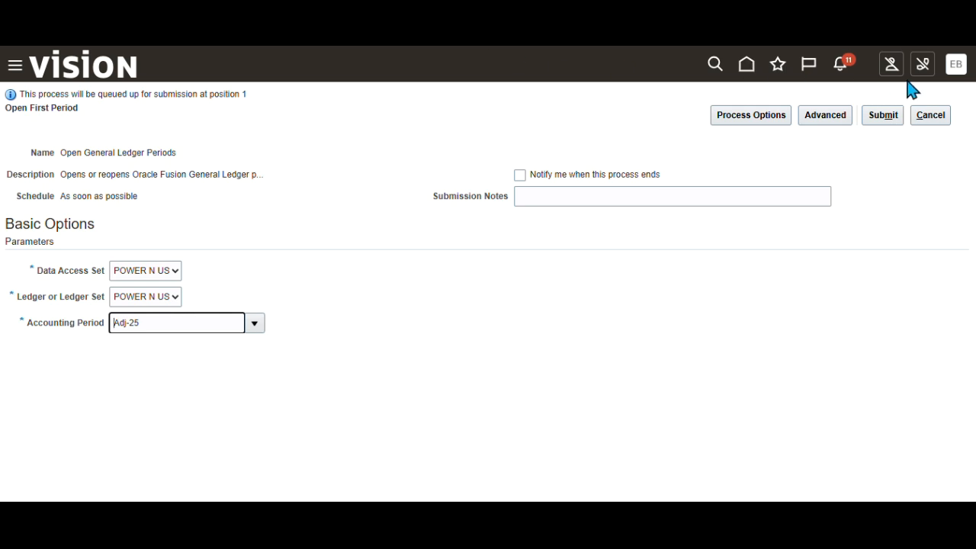
# Leave the Open First Period process and open the Period Close work area of General Accounting
pyautogui.click(954, 67)
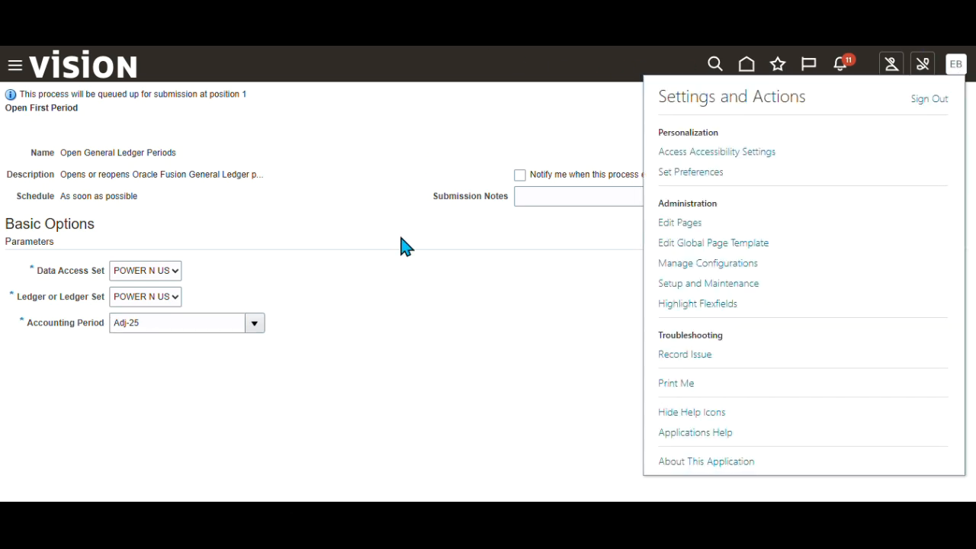
pyautogui.click(690, 283)
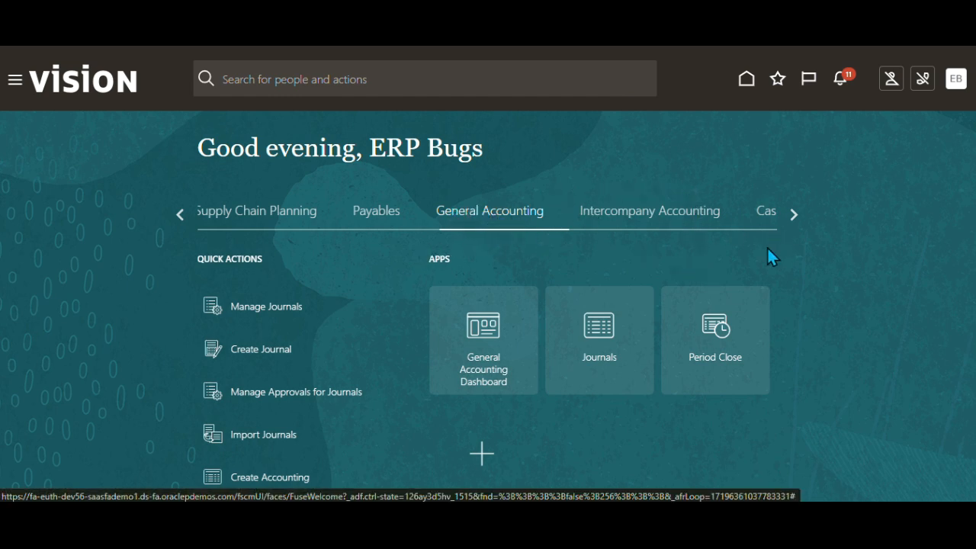
pyautogui.click(710, 340)
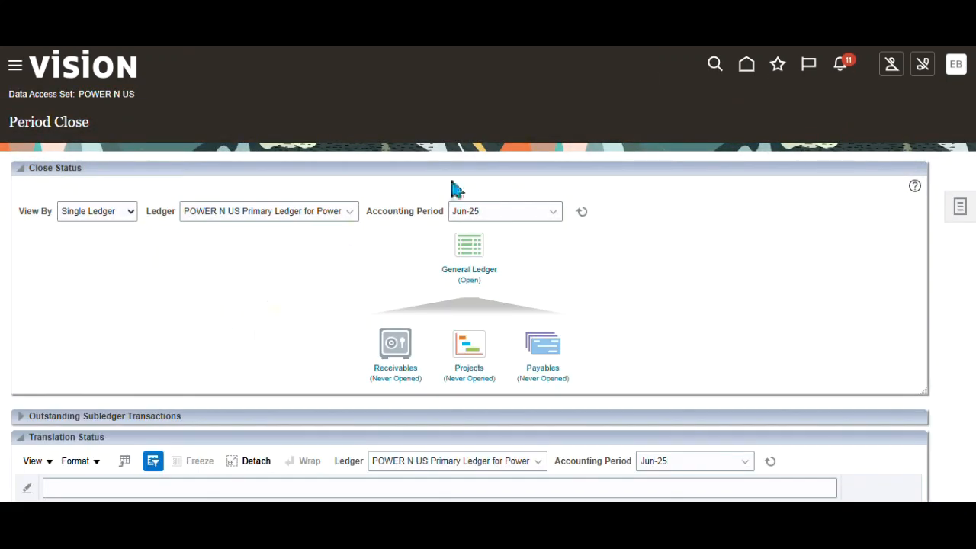
# Set the Close Status accounting period to Jan-22 for POWER N US and refresh the close status
pyautogui.click(558, 216)
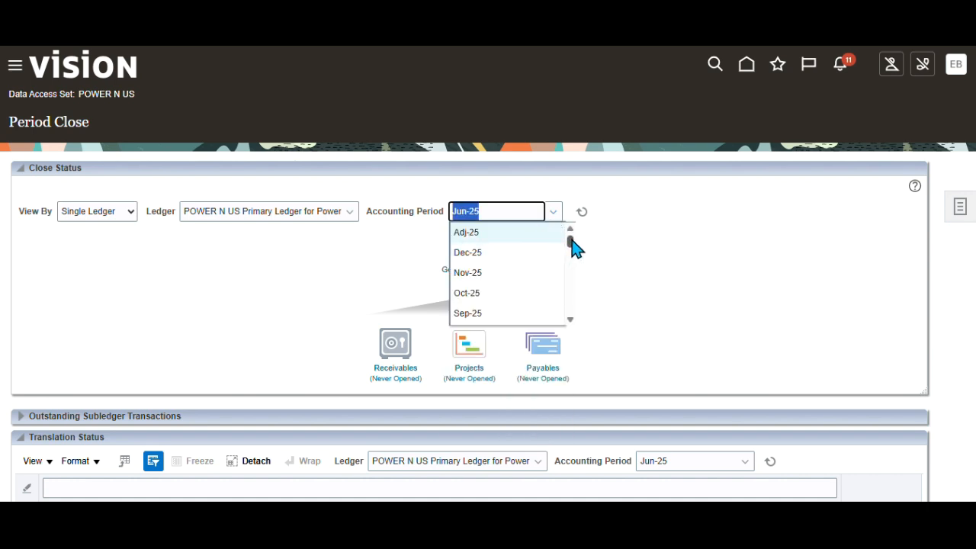
pyautogui.moveTo(570, 240); pyautogui.dragTo(568, 322)
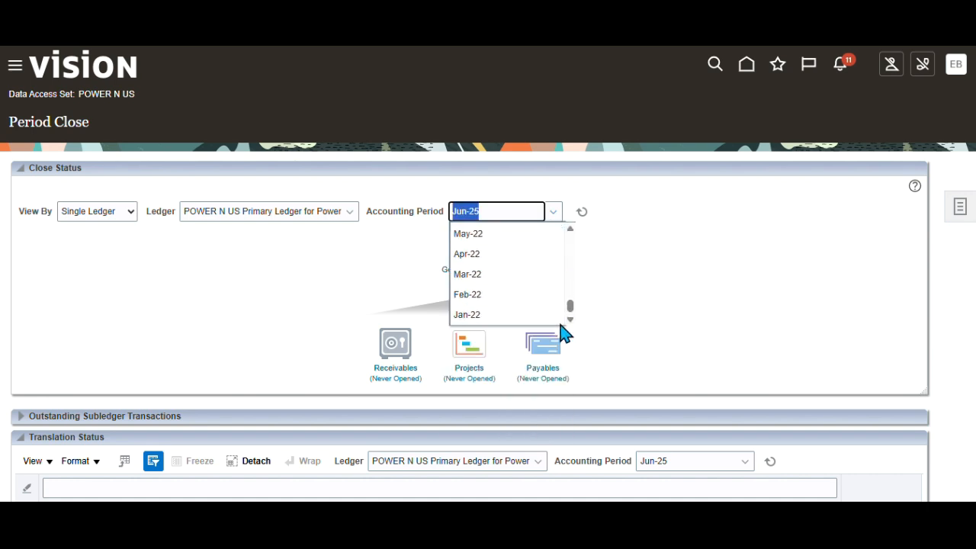
pyautogui.click(466, 314)
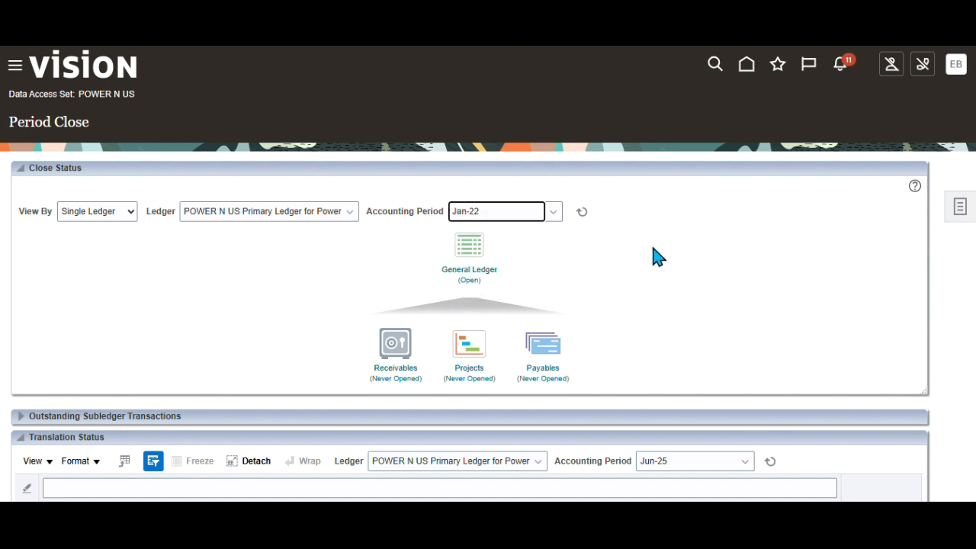
pyautogui.click(582, 211)
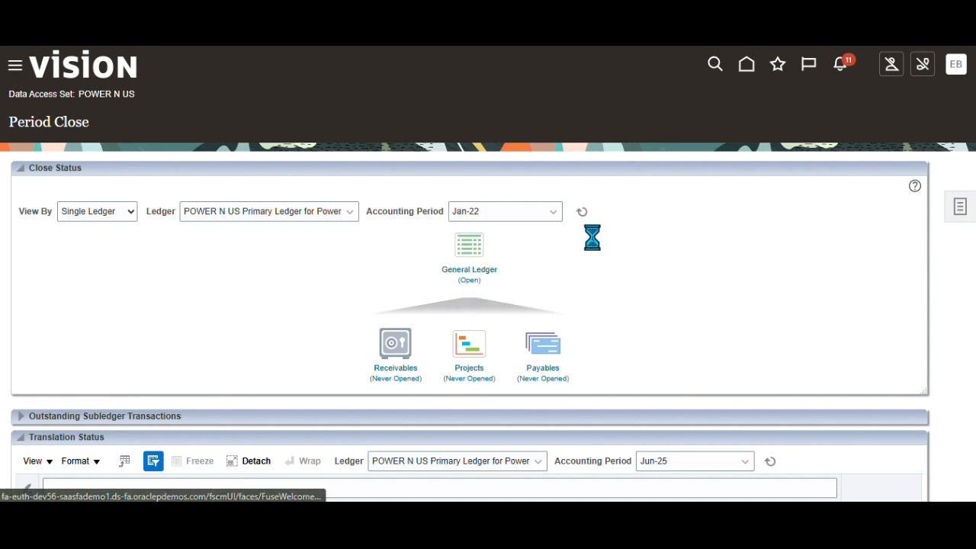
# View the business units behind the subledger close status of POWER N US and dismiss the list
pyautogui.click(461, 280)
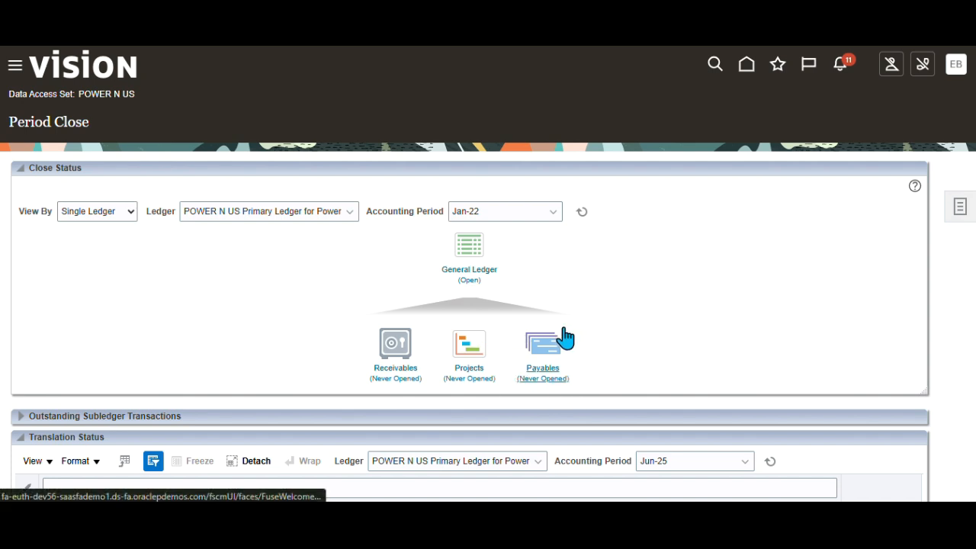
pyautogui.click(489, 349)
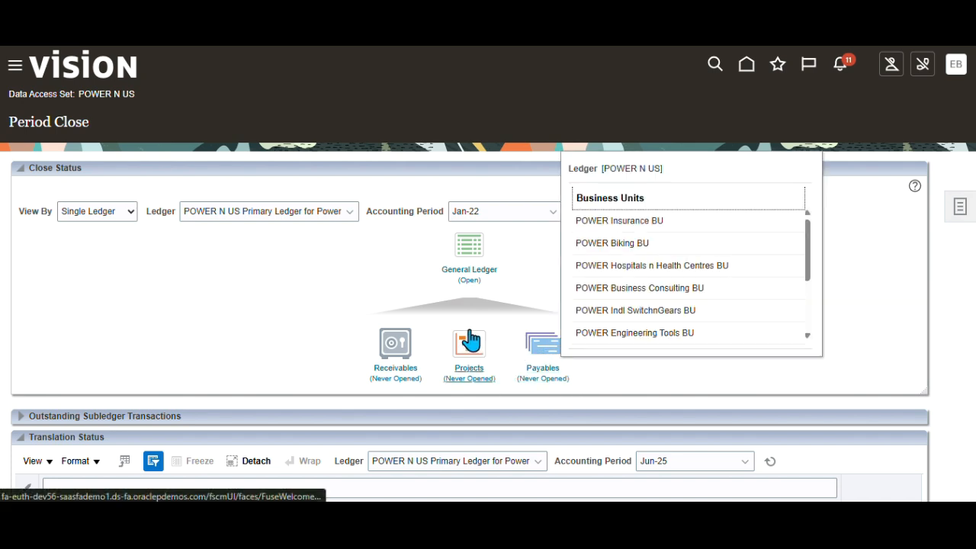
pyautogui.click(380, 279)
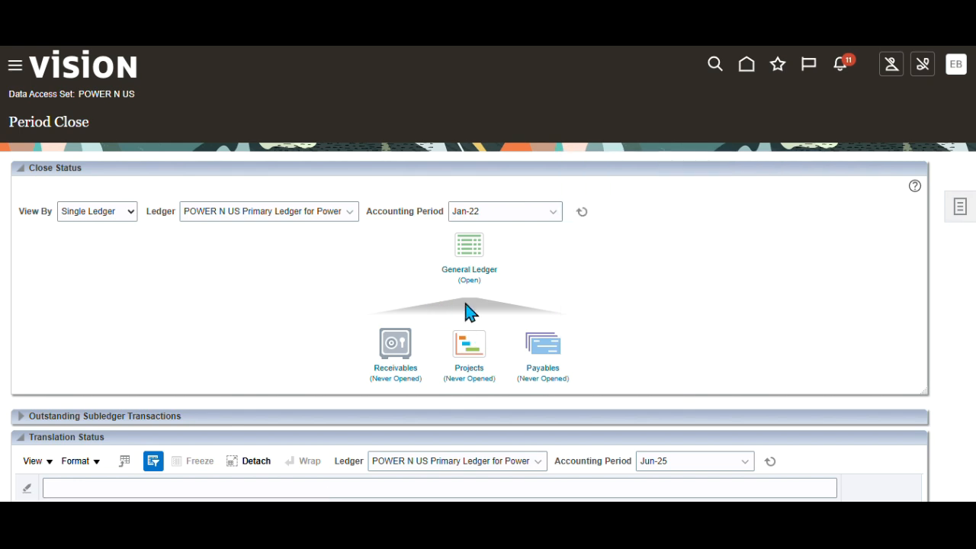